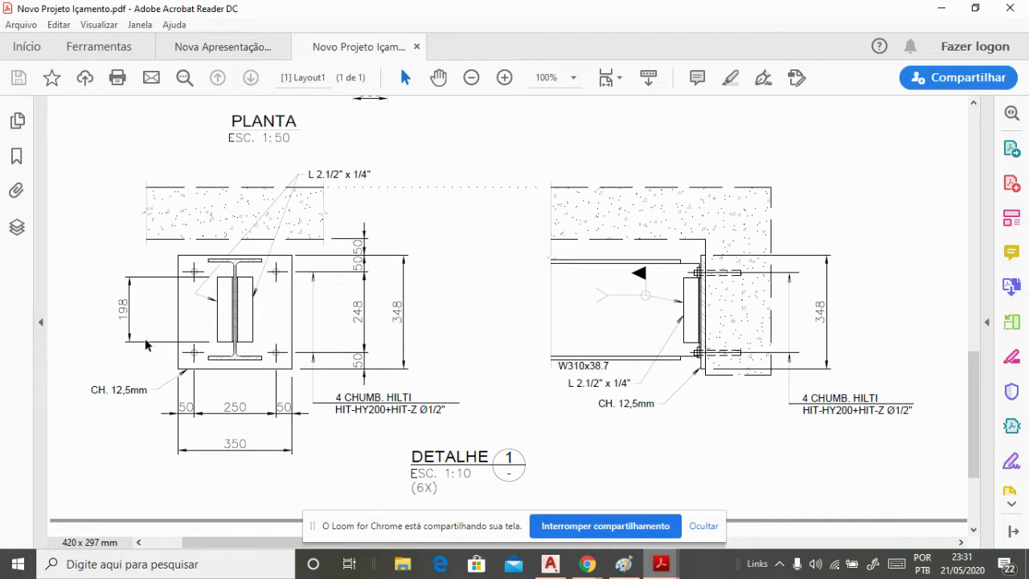
# - Examine the floor plan and Detalhe 1 in the lifting project PDF for the connection plate's shape and dimensions
pyautogui.scroll(2, 425, 349)
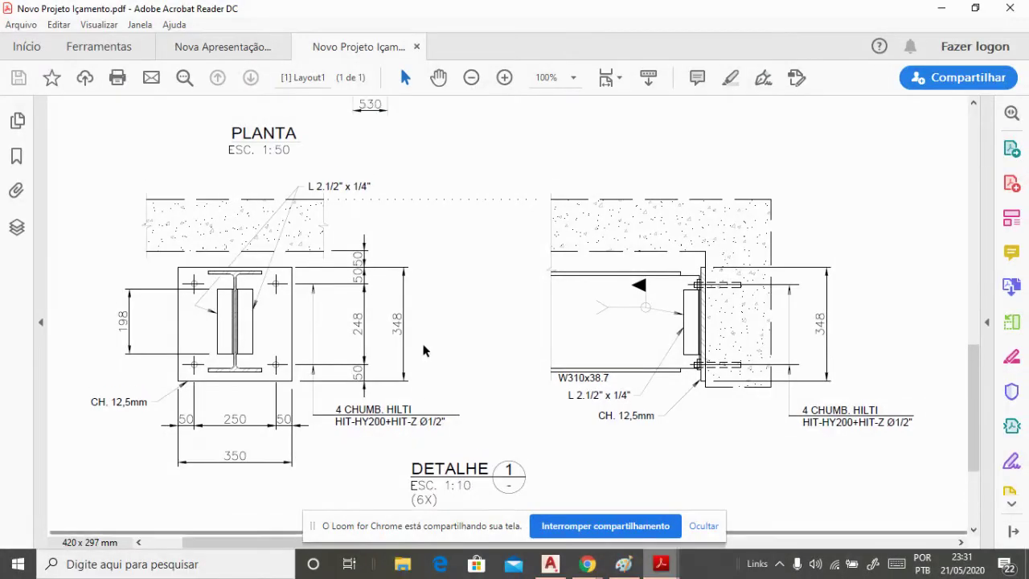
pyautogui.scroll(6, 424, 350)
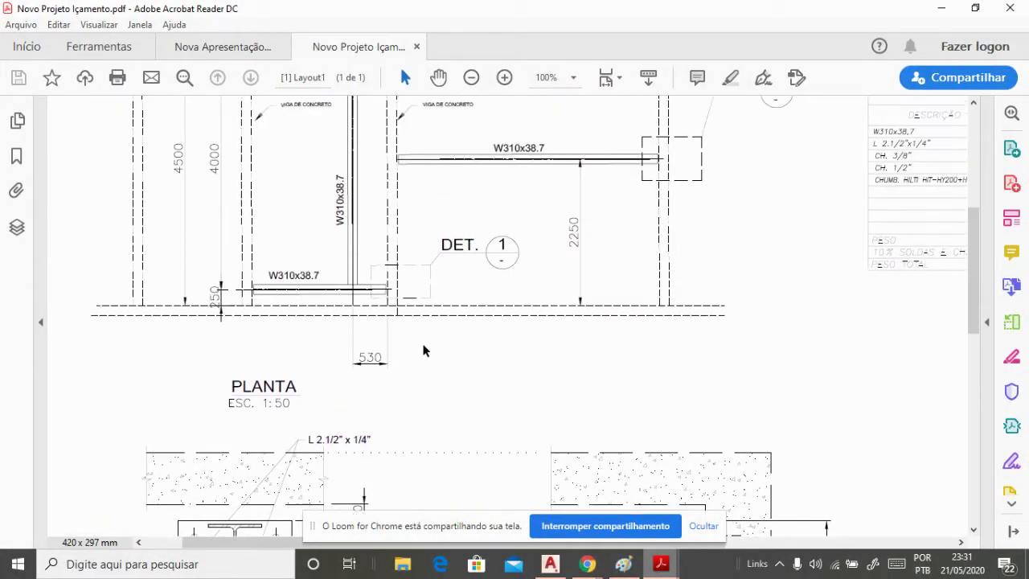
pyautogui.scroll(4, 424, 308)
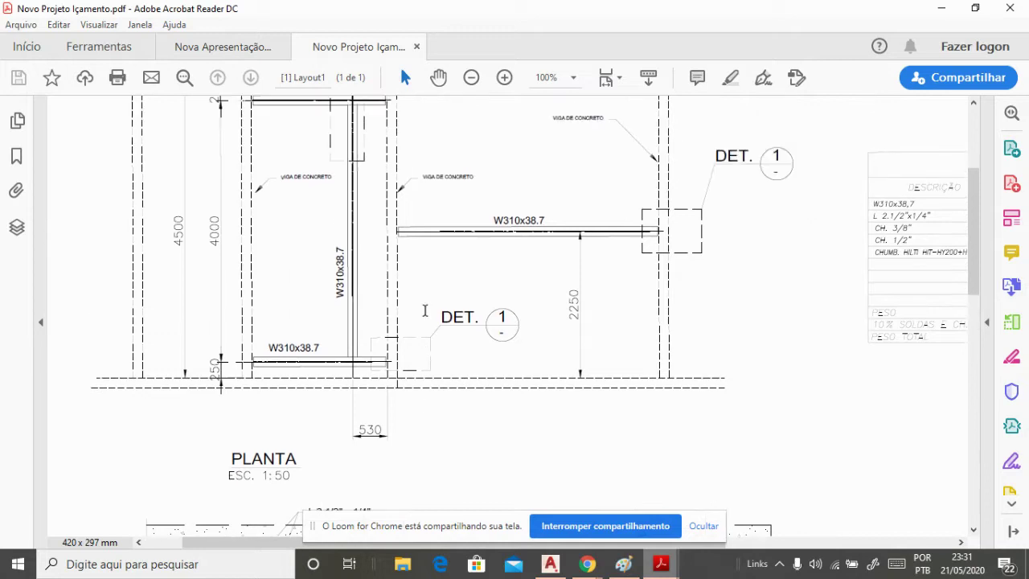
pyautogui.scroll(-1, 425, 308)
pyautogui.scroll(-8, 424, 308)
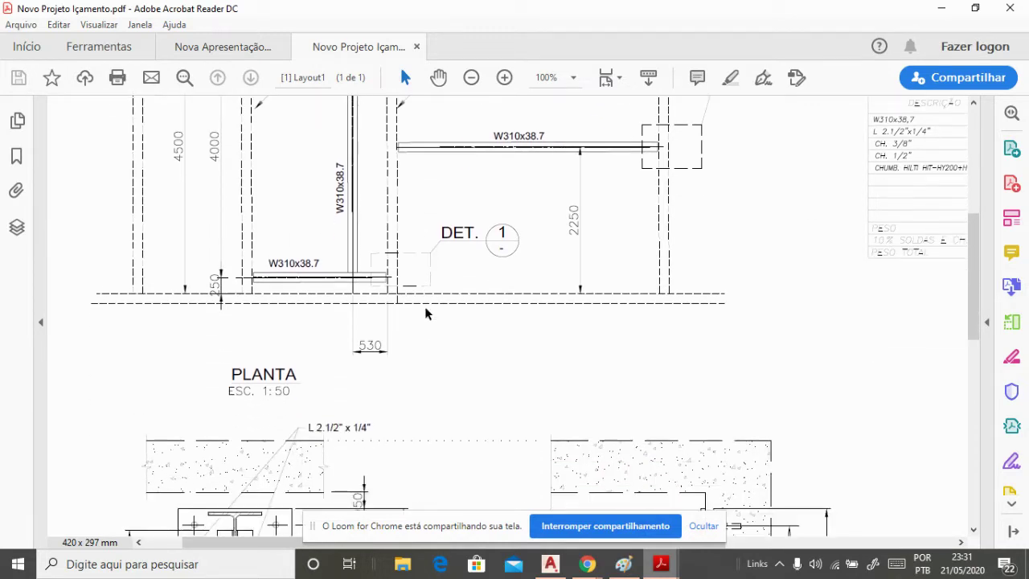
pyautogui.scroll(-1, 427, 313)
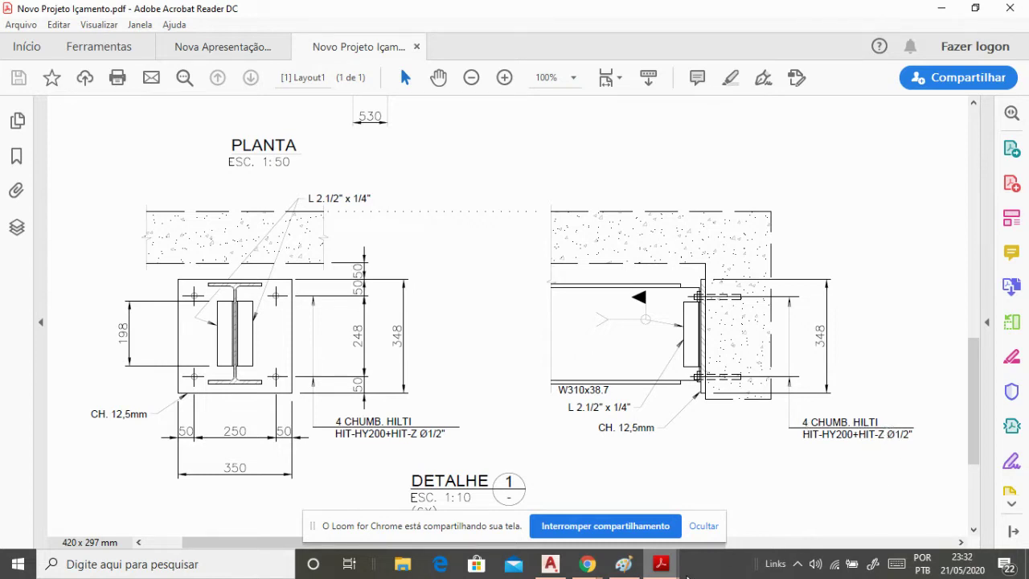
pyautogui.scroll(2, 571, 371)
pyautogui.scroll(2, 571, 371)
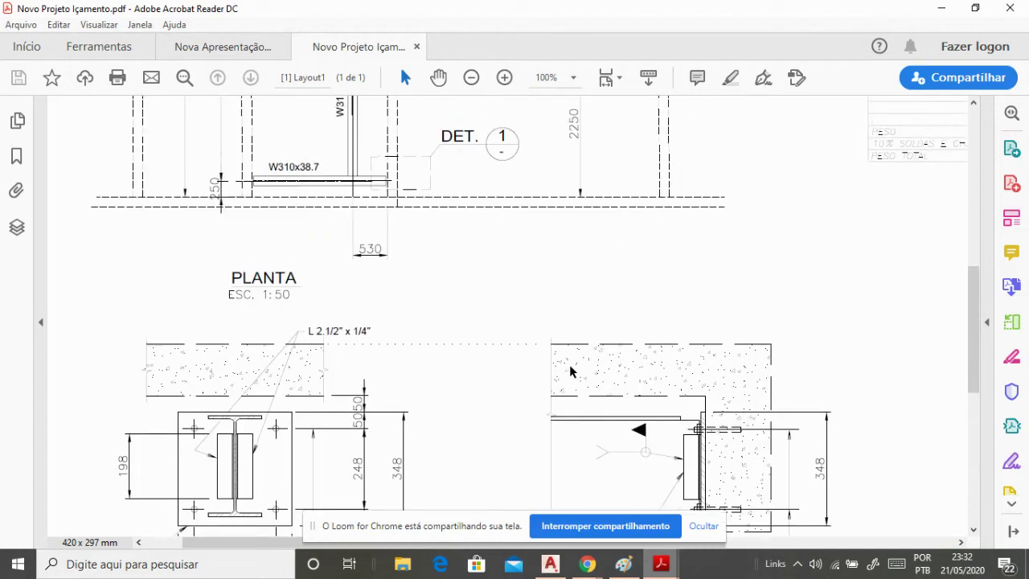
pyautogui.scroll(-6, 570, 368)
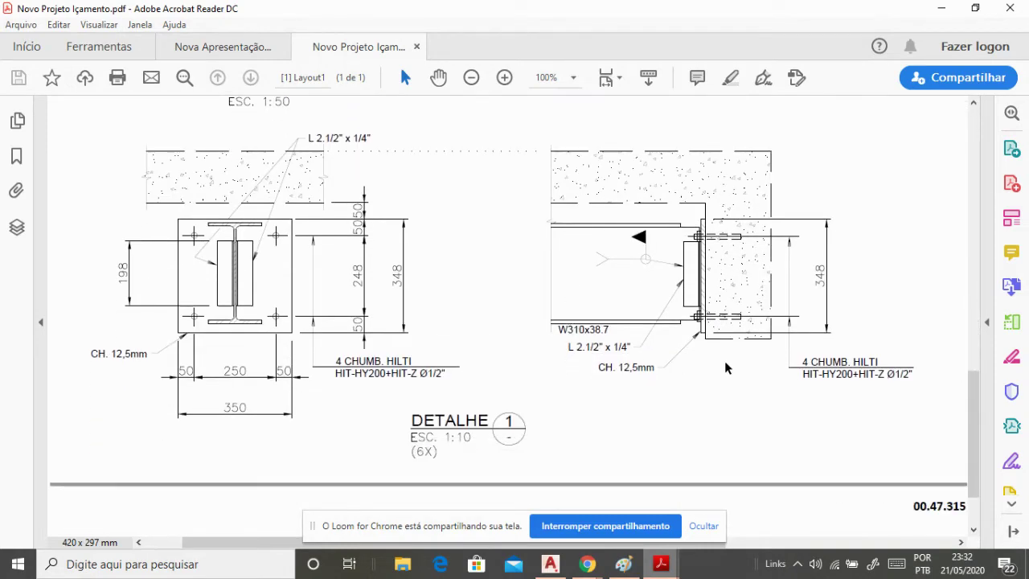
pyautogui.scroll(2, 703, 381)
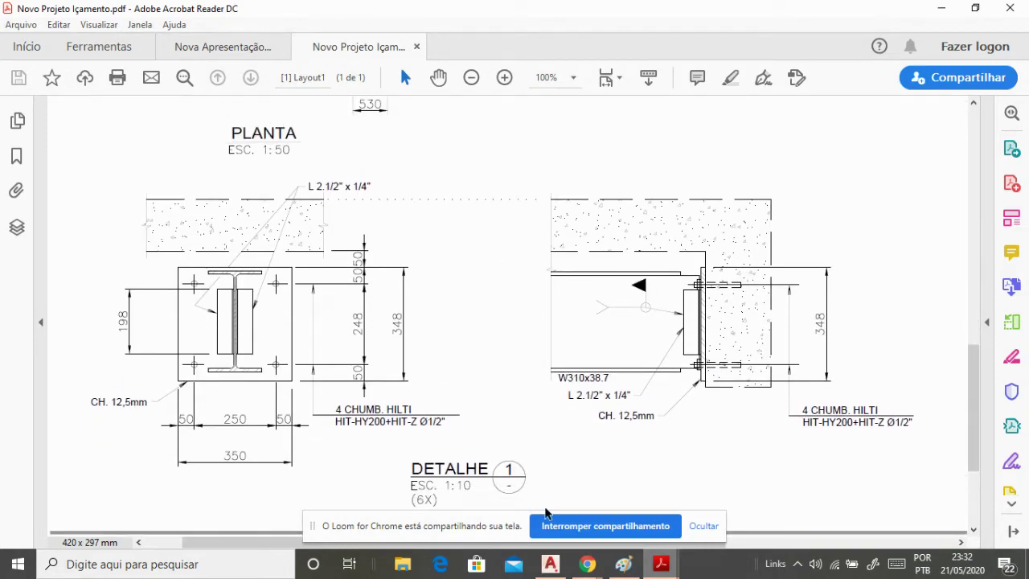
# - Switch to AutoCAD Mechanical 2017 and start a new drawing
pyautogui.moveTo(561, 572)
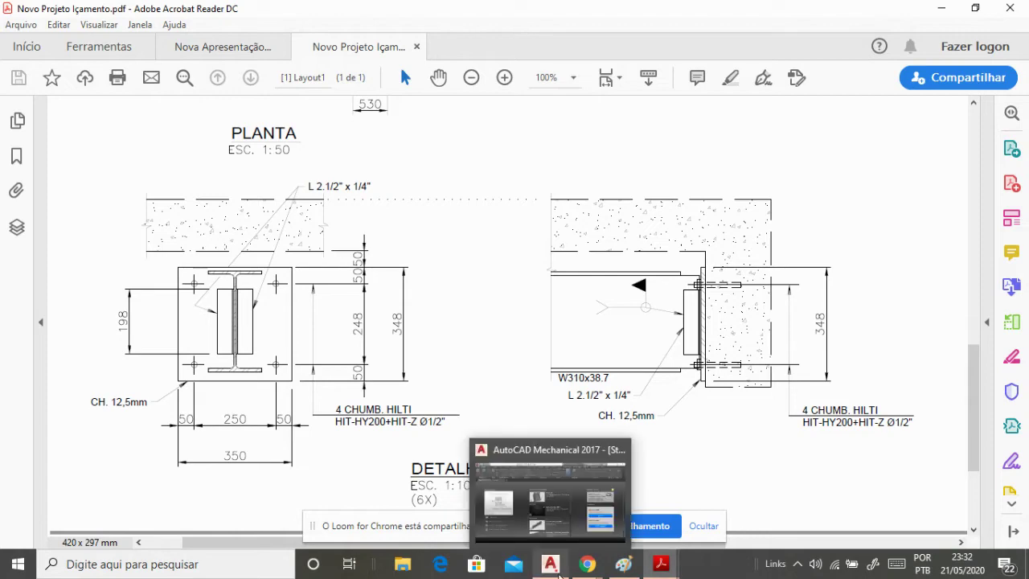
pyautogui.click(561, 530)
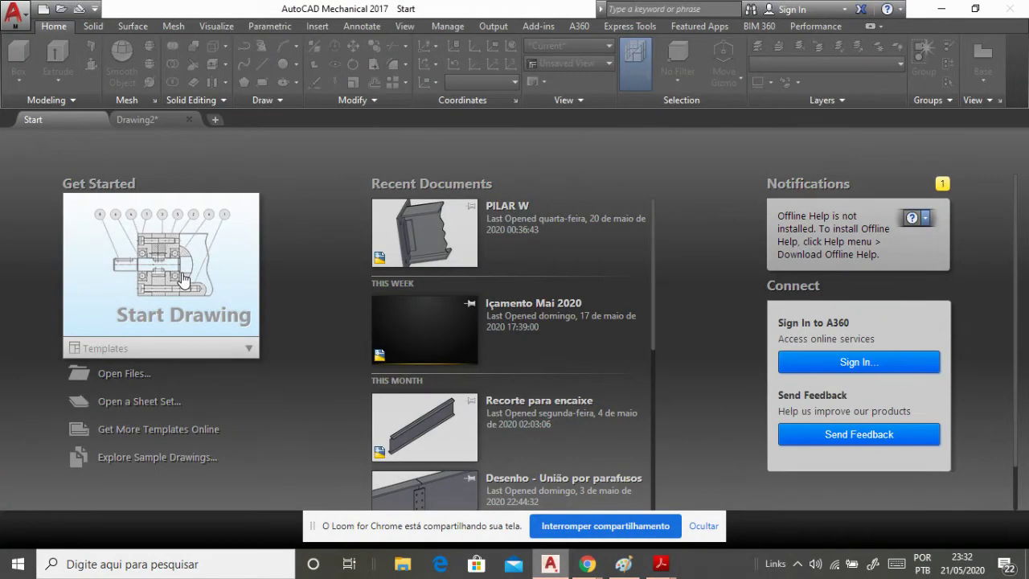
pyautogui.scroll(-1, 183, 279)
pyautogui.click(184, 279)
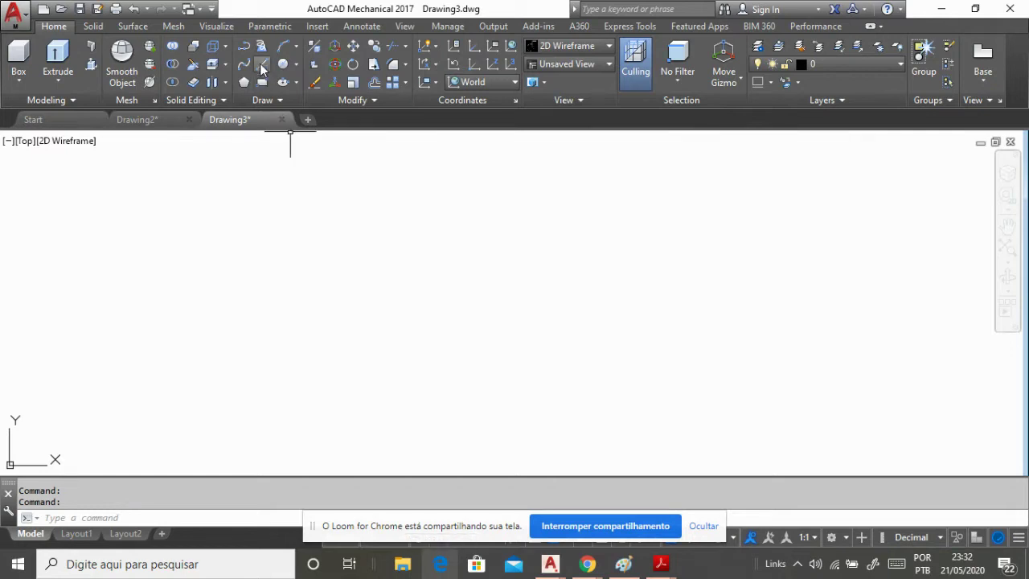
# - Draw the plate's horizontal top edge as a 350 mm line running right, with orthogonal mode turned on
pyautogui.click(262, 66)
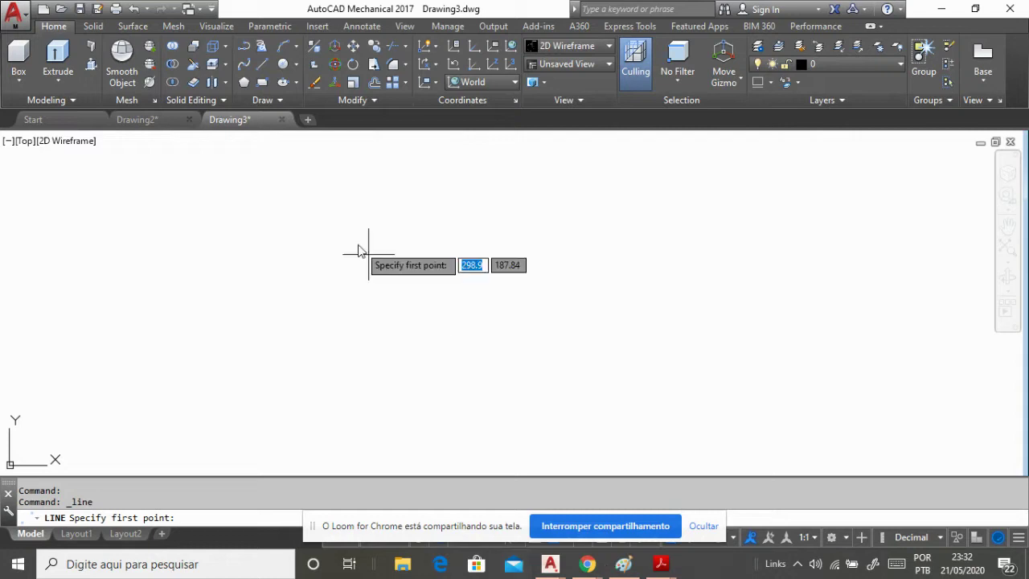
pyautogui.click(335, 201)
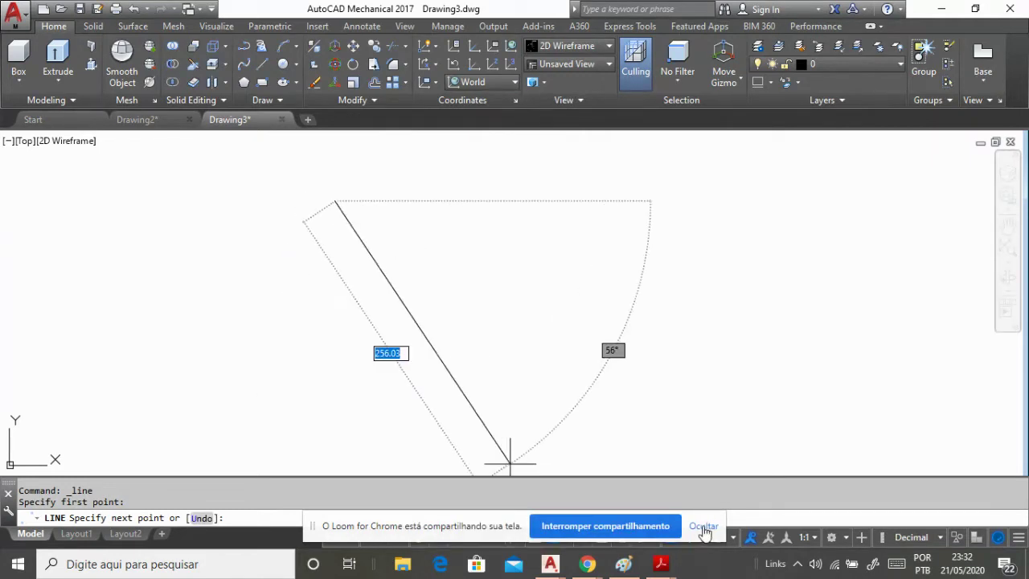
pyautogui.click(704, 528)
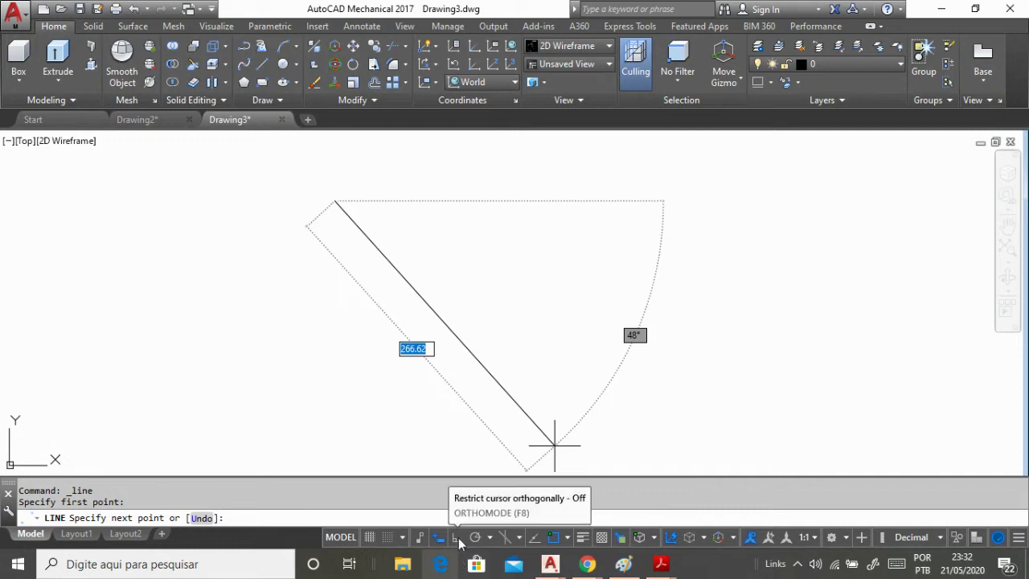
pyautogui.click(462, 544)
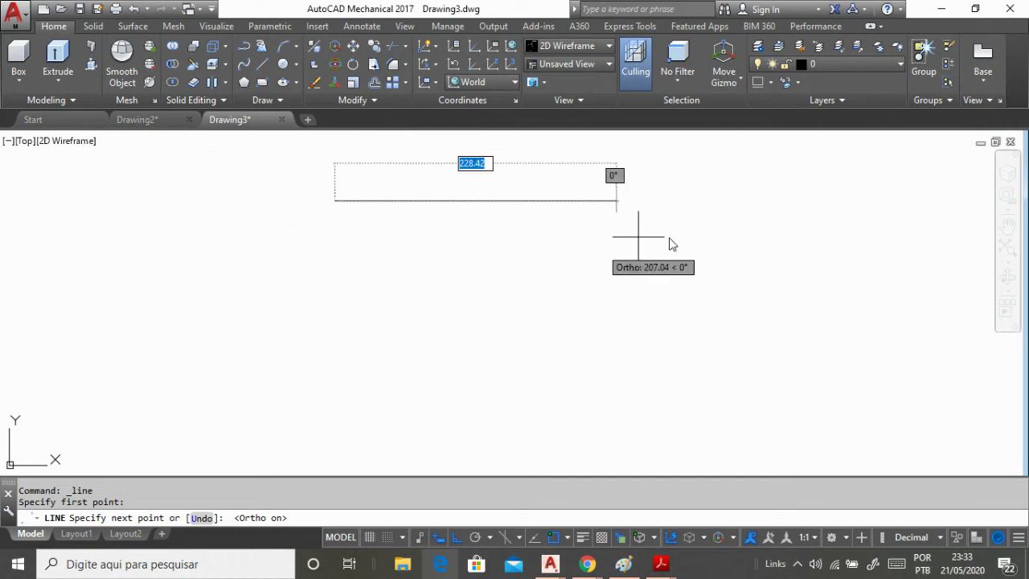
pyautogui.write('35')
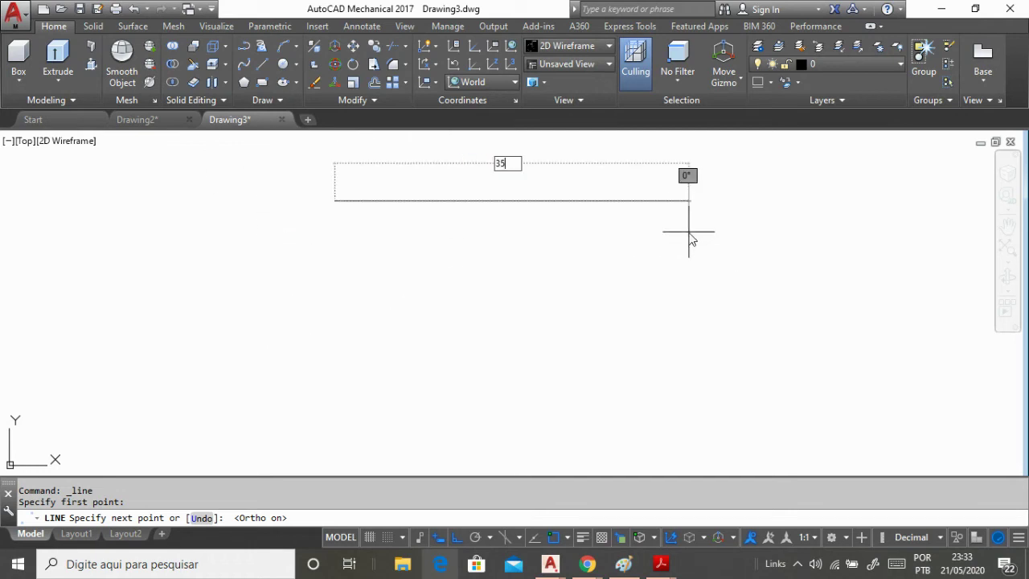
pyautogui.write('0')
pyautogui.press('Return')
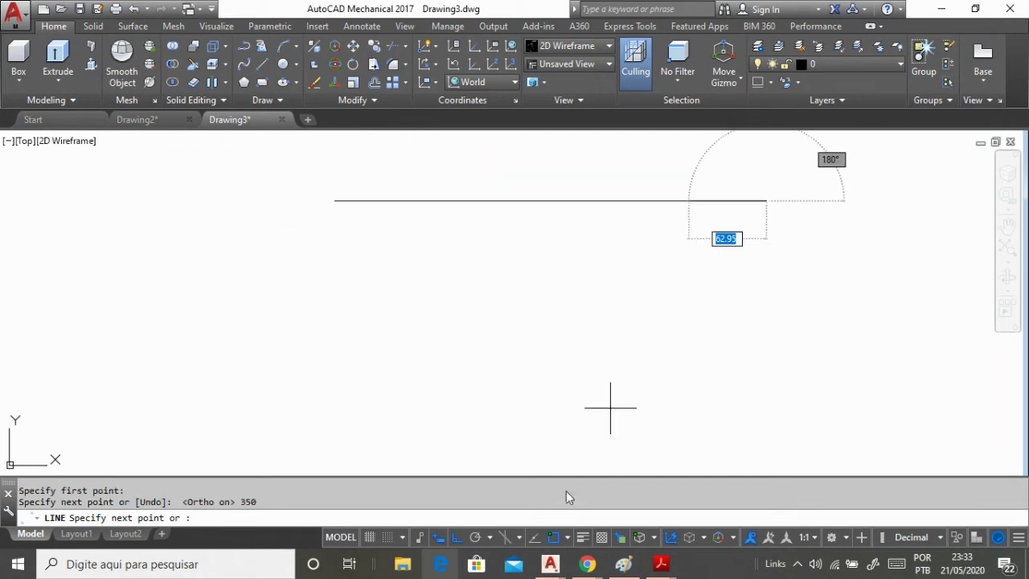
# - Complete the plate's rectangular outline with lines of 348 mm down, 350 mm left and 348 mm up
pyautogui.write('348')
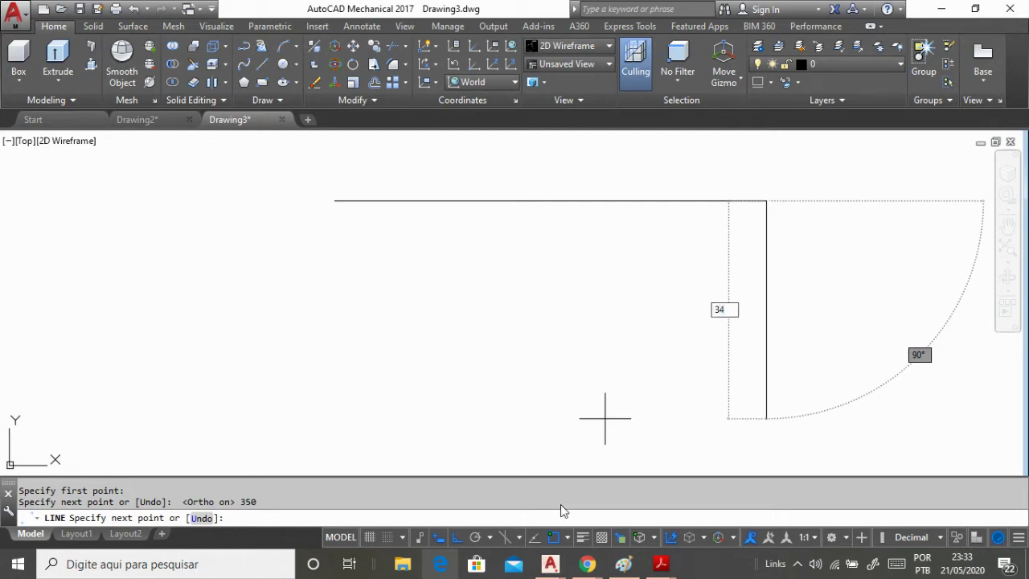
pyautogui.press('Return')
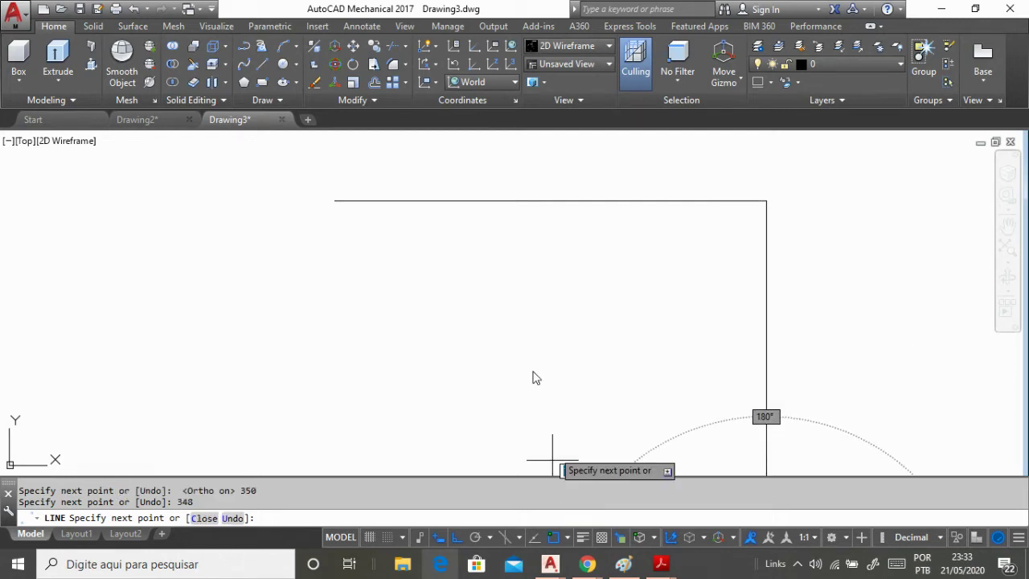
pyautogui.scroll(-4, 531, 351)
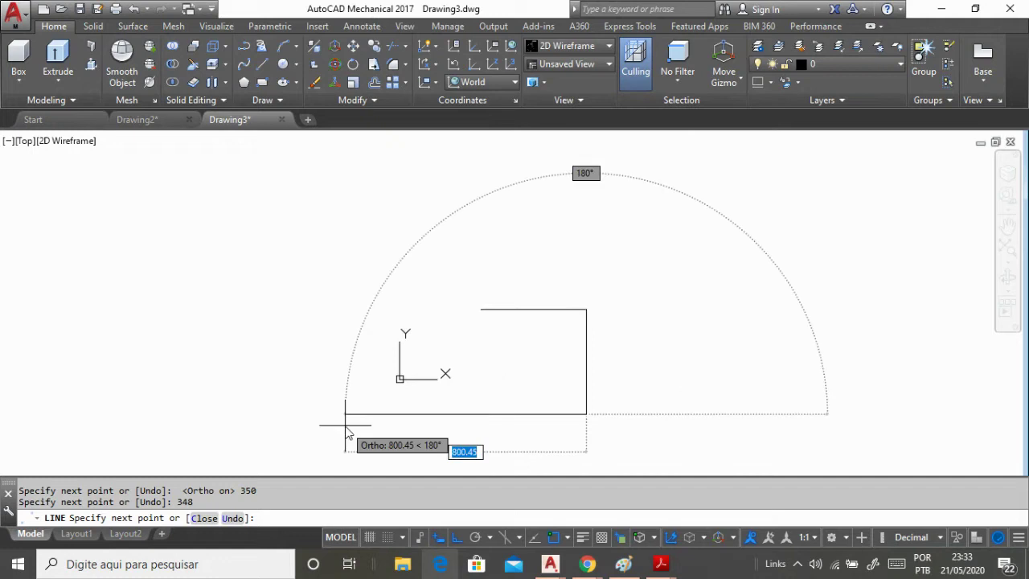
pyautogui.write('35')
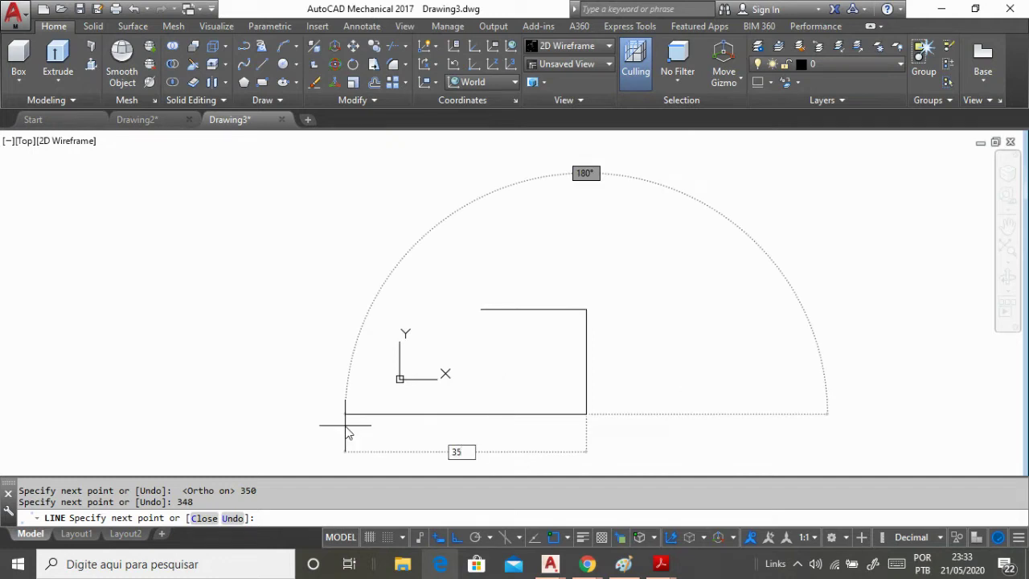
pyautogui.write('0')
pyautogui.press('Return')
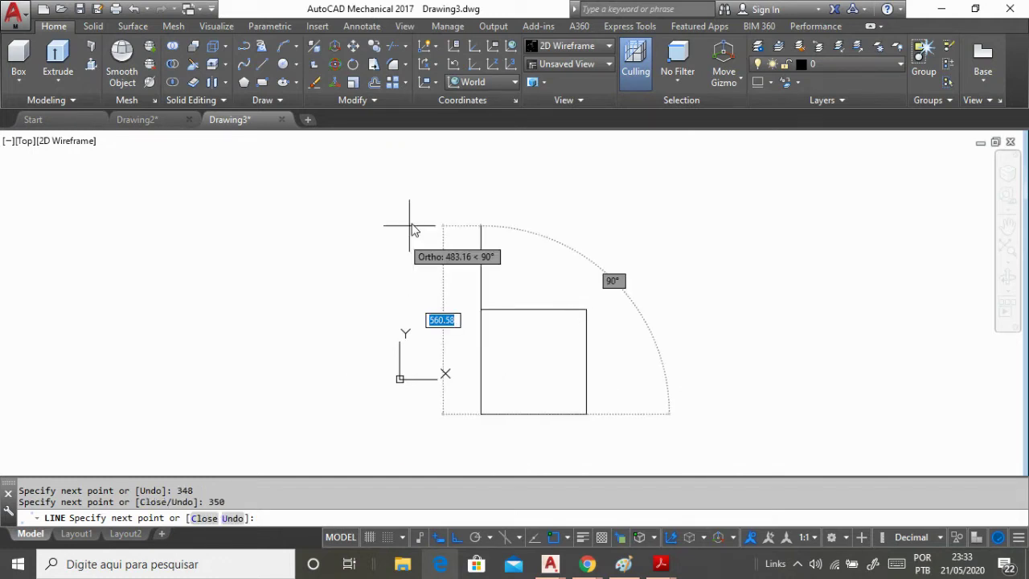
pyautogui.write('348')
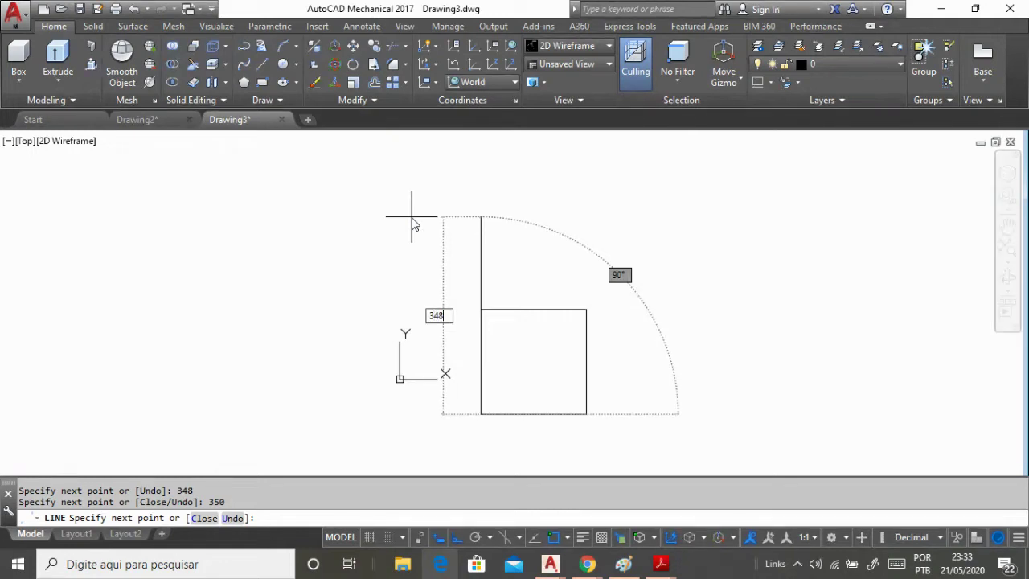
pyautogui.press('Return')
pyautogui.press('Escape')
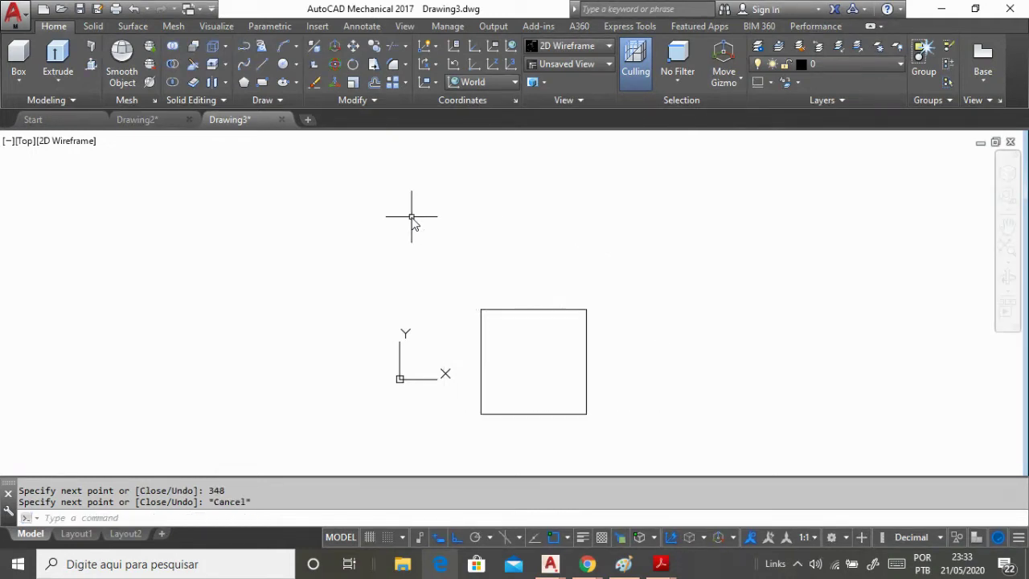
pyautogui.scroll(4, 592, 420)
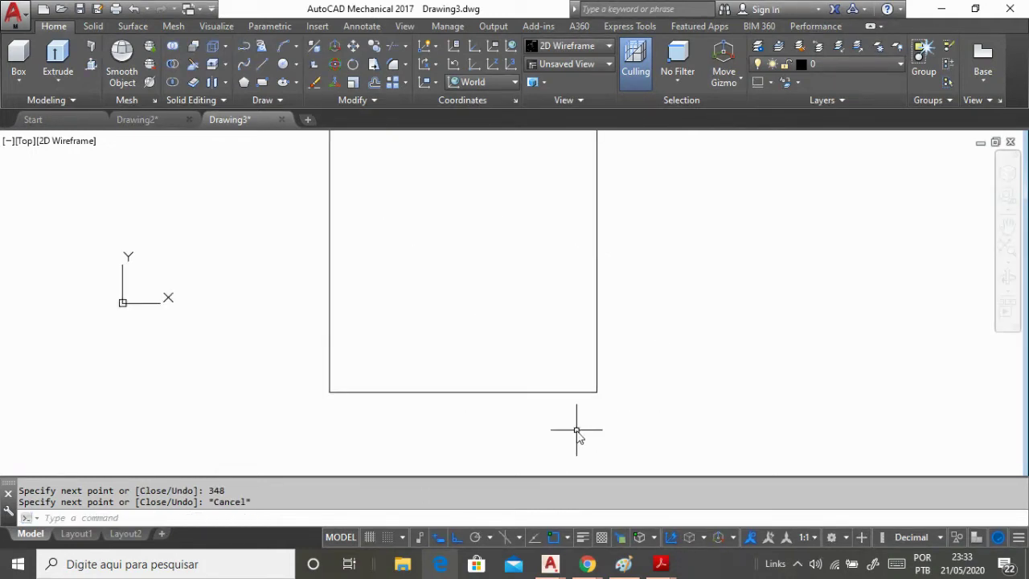
pyautogui.scroll(-2, 579, 429)
pyautogui.scroll(2, 563, 367)
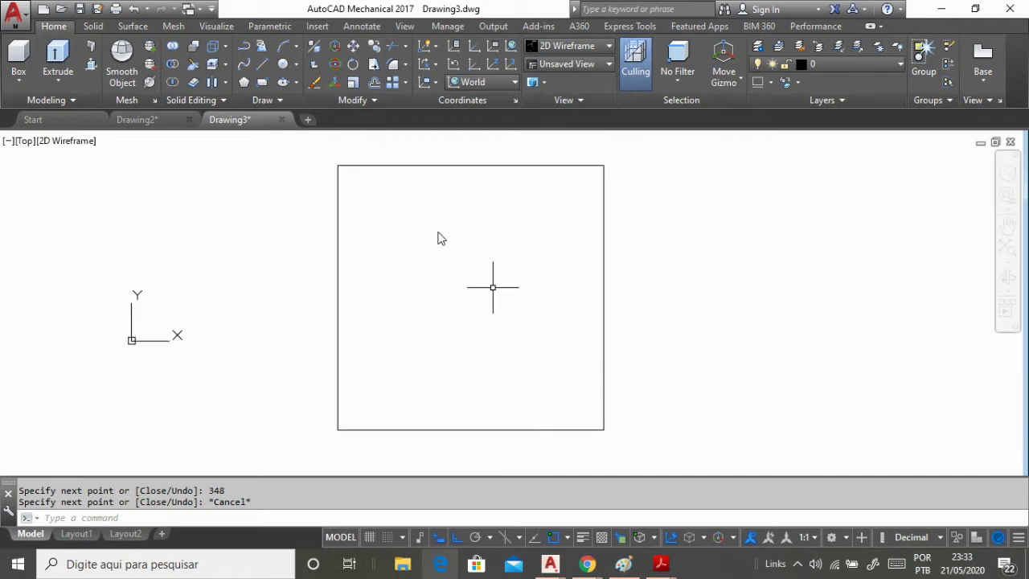
pyautogui.click(295, 146)
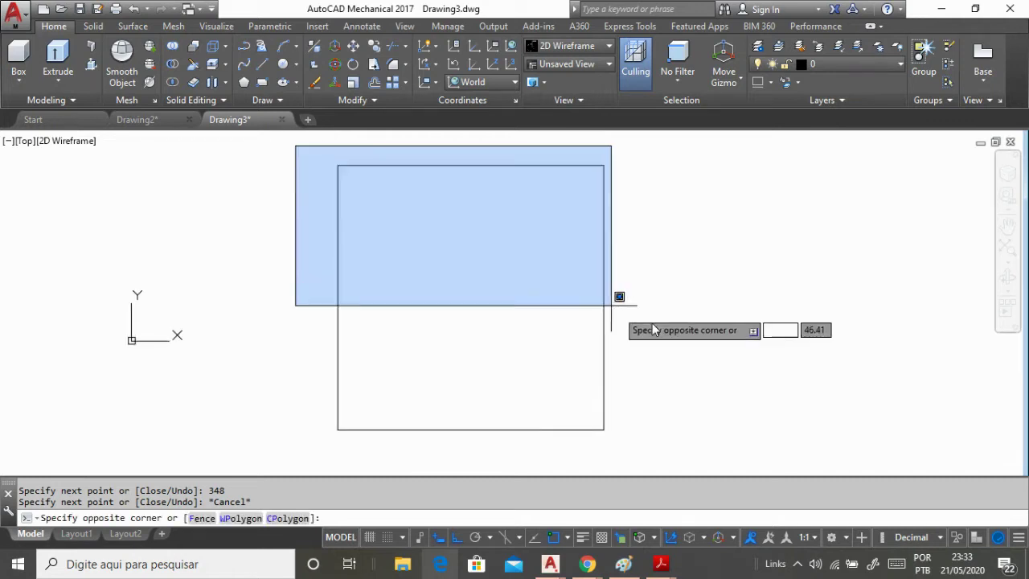
pyautogui.click(658, 462)
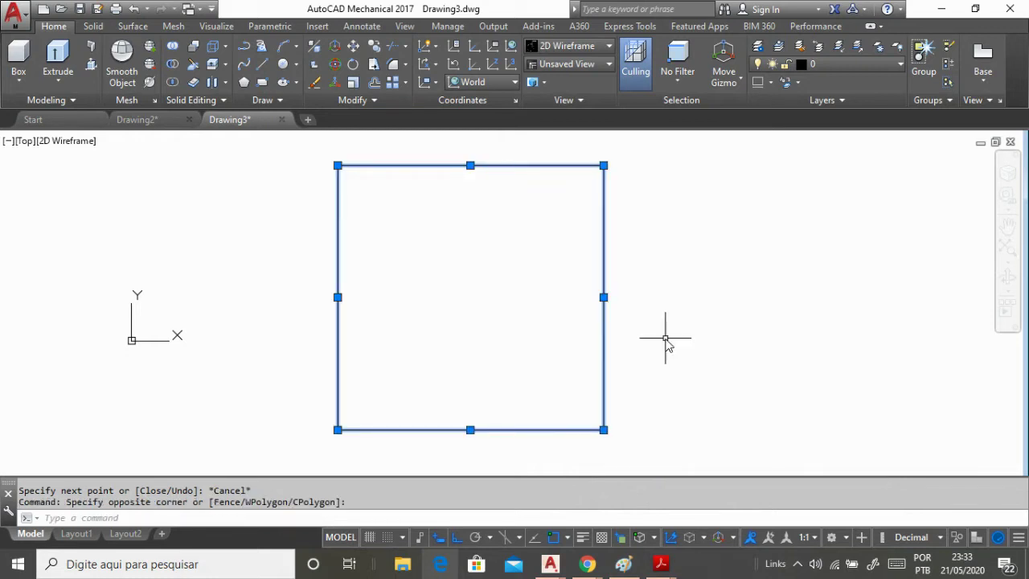
pyautogui.press('Escape')
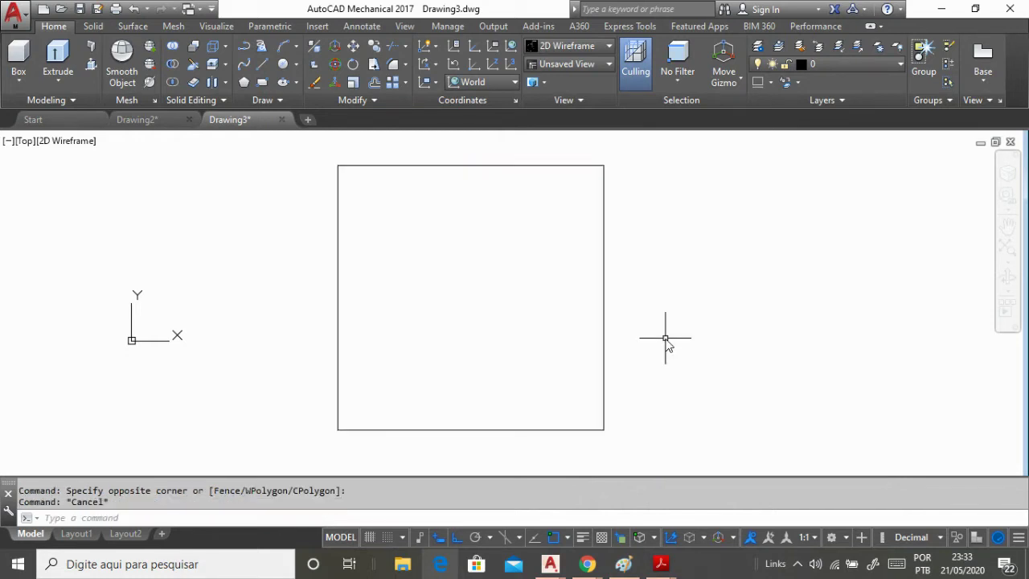
# - Erase the plate outline's right vertical line as a trial and undo the deletion
pyautogui.click(604, 294)
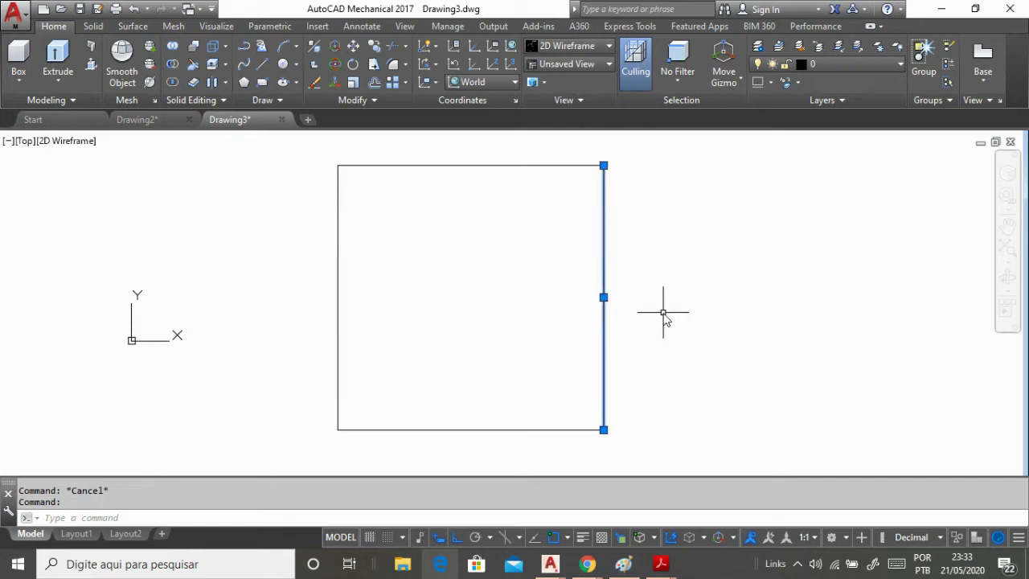
pyautogui.press('Delete')
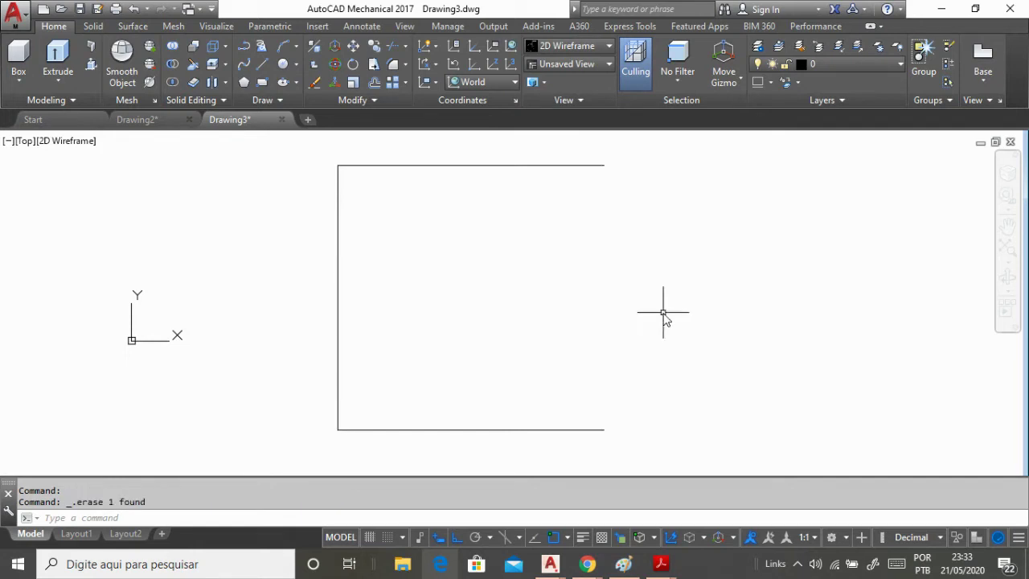
pyautogui.hotkey('ctrl', 'z')
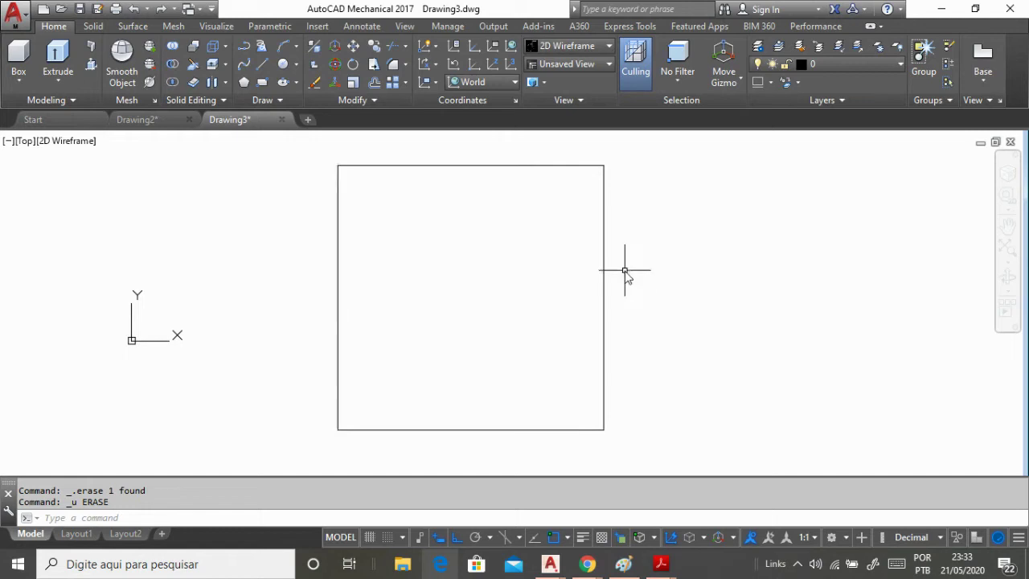
pyautogui.click(427, 166)
pyautogui.press('Escape')
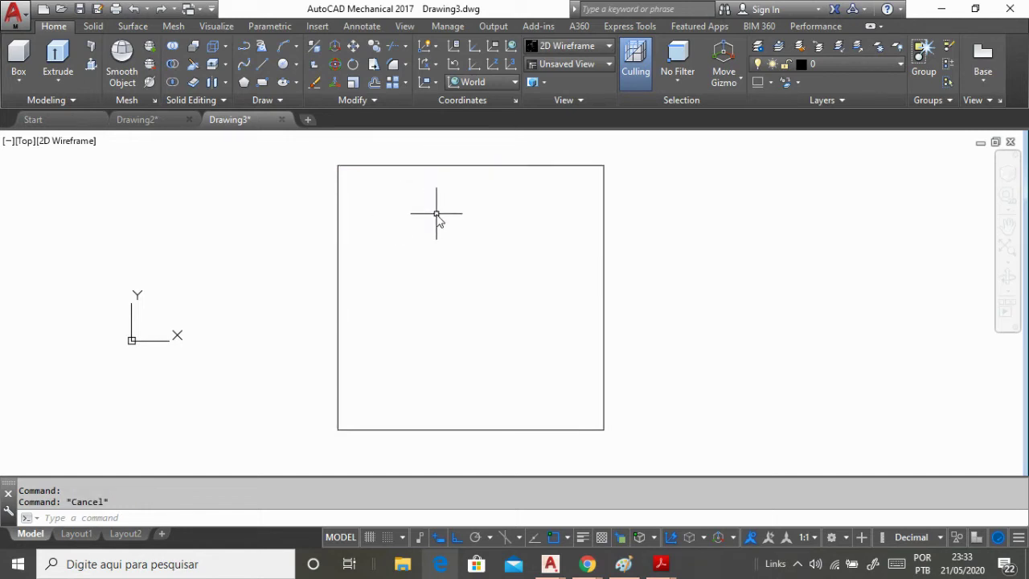
# - Join the four lines of the plate outline into a single polyline
pyautogui.click(319, 143)
pyautogui.click(651, 458)
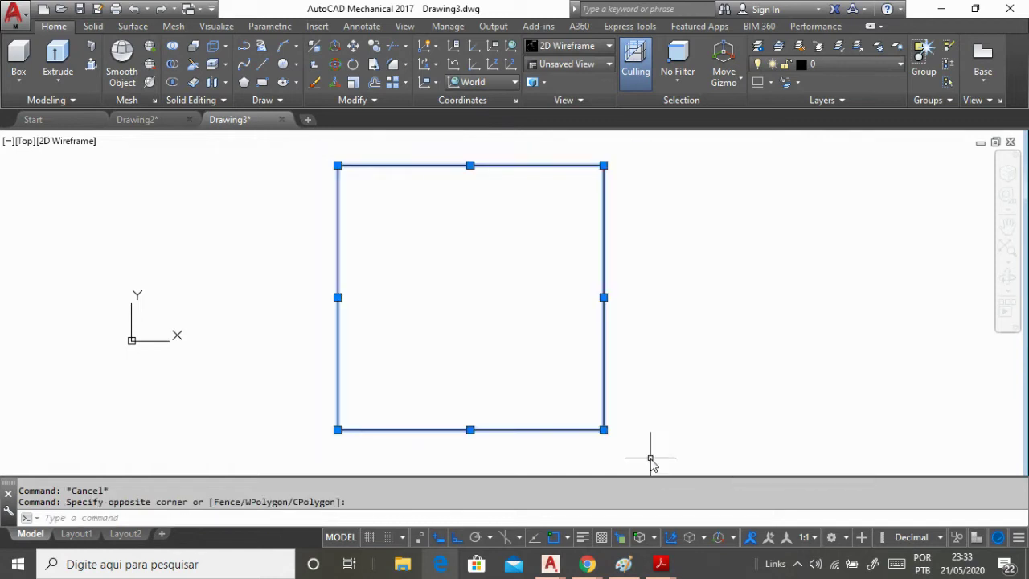
pyautogui.write('j')
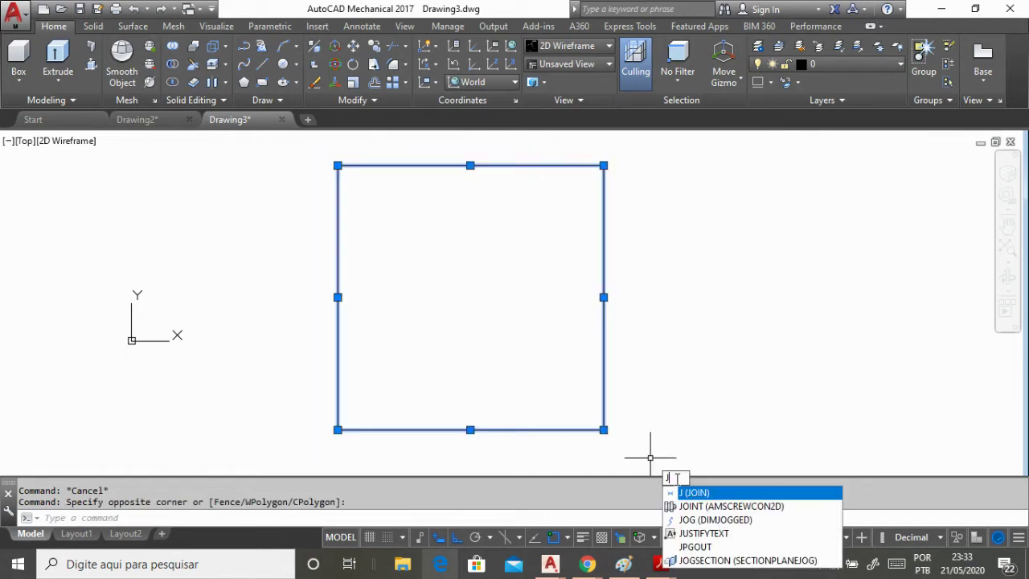
pyautogui.click(706, 493)
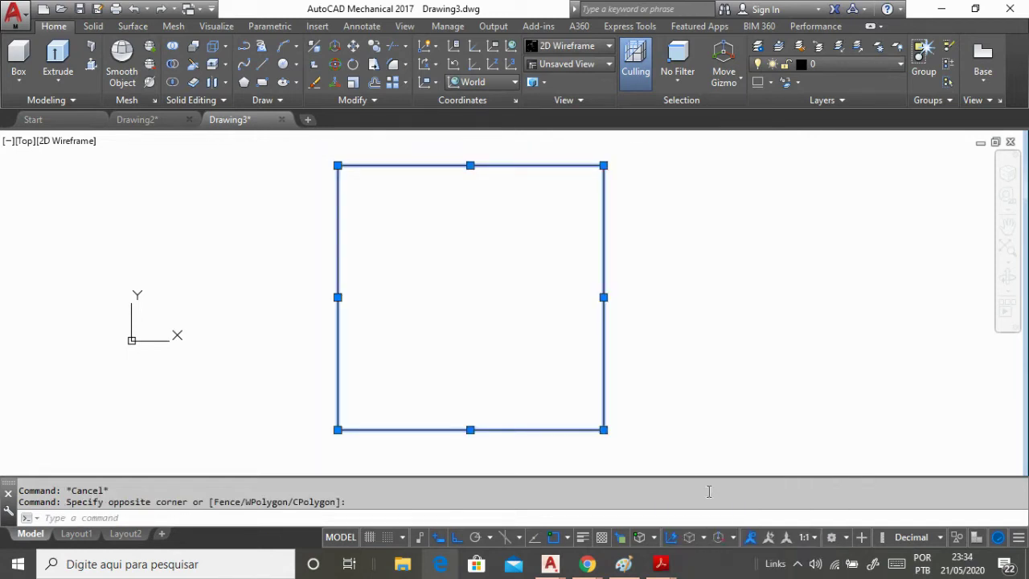
# - Erase the joined plate outline as a trial and undo the deletion
pyautogui.click(605, 347)
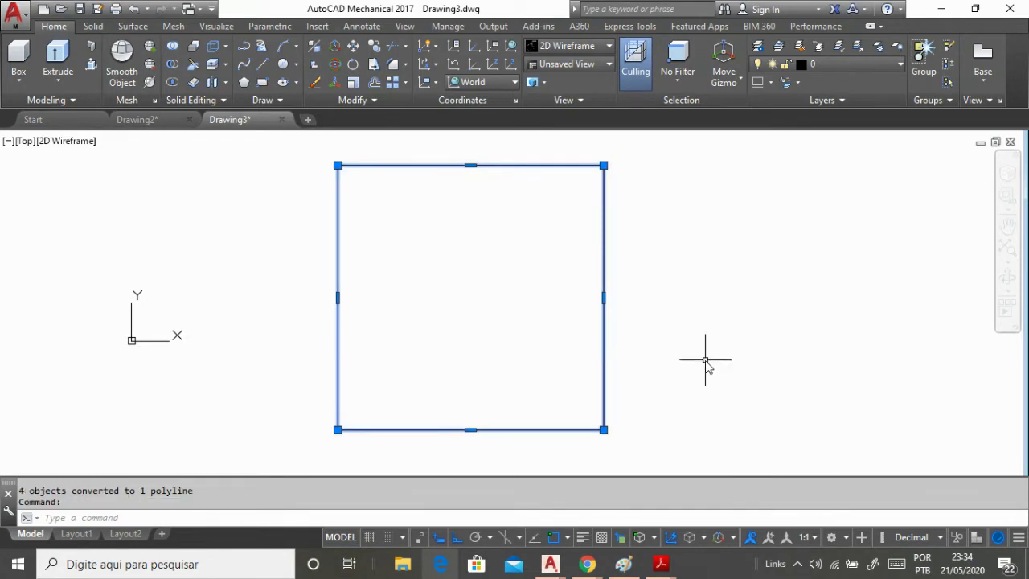
pyautogui.press('Delete')
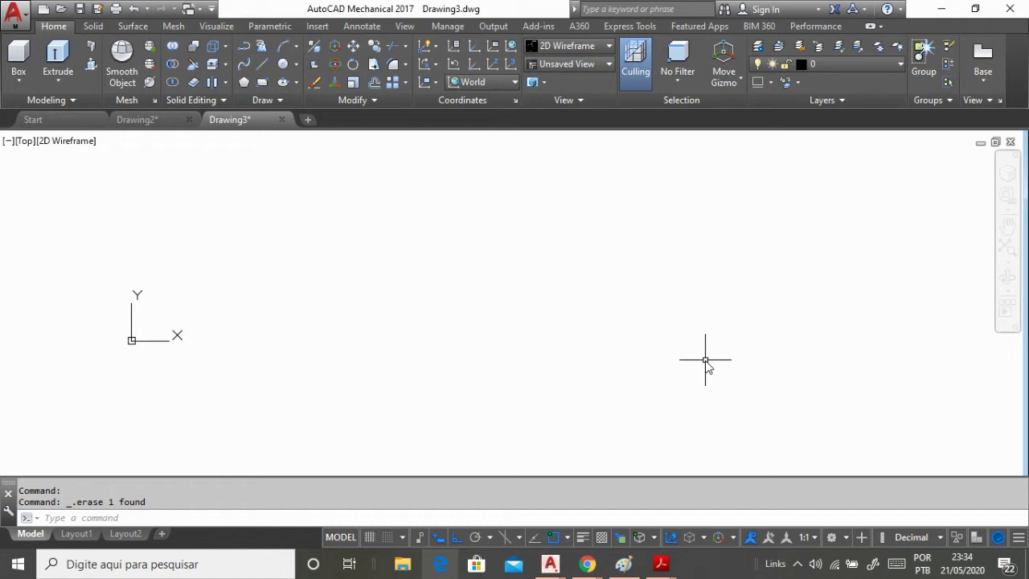
pyautogui.hotkey('ctrl', 'z')
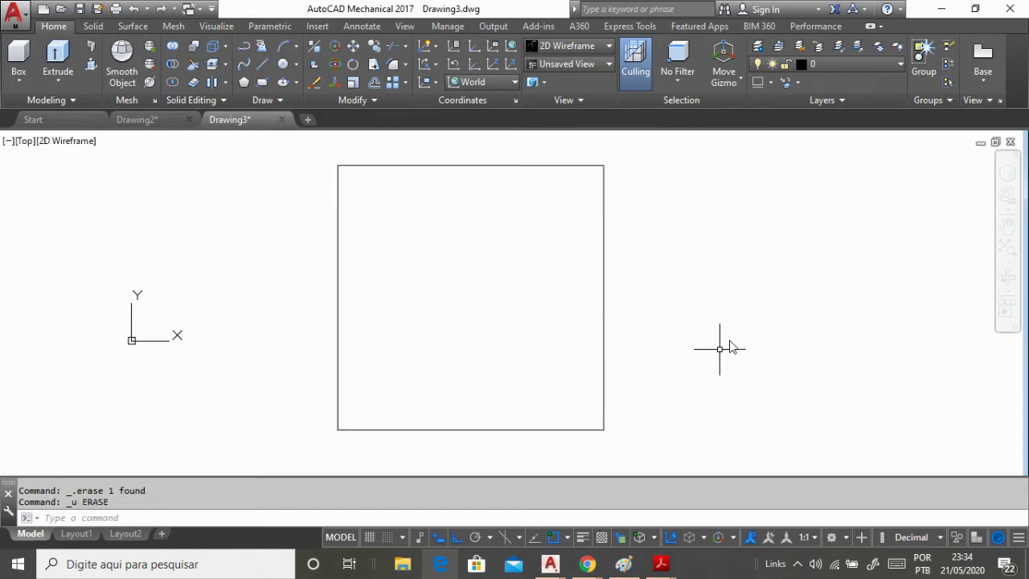
# - Draw two helper lines from the plate's upper-left corner, 50 mm right along the top edge and 50 mm down
pyautogui.click(263, 64)
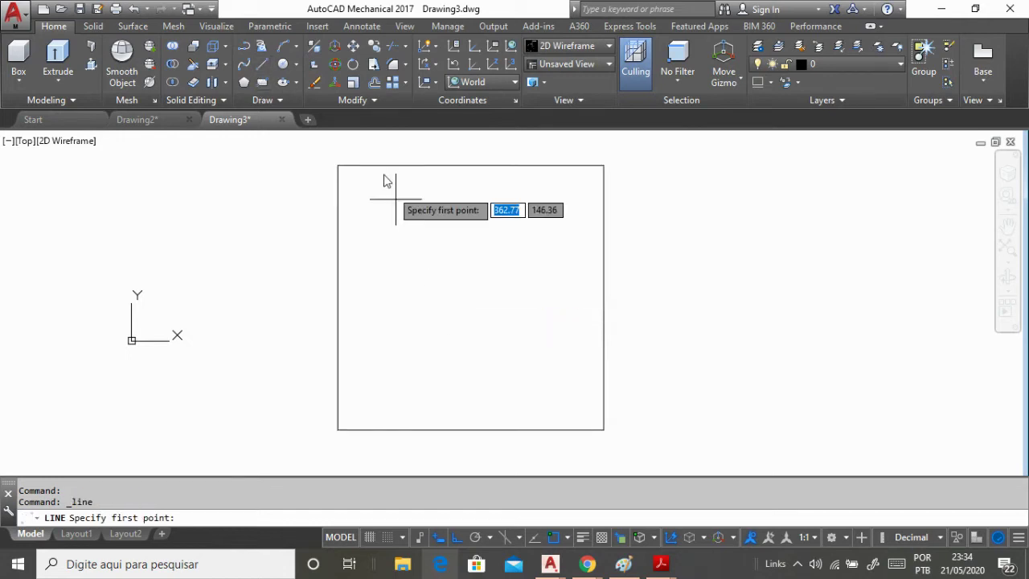
pyautogui.click(338, 165)
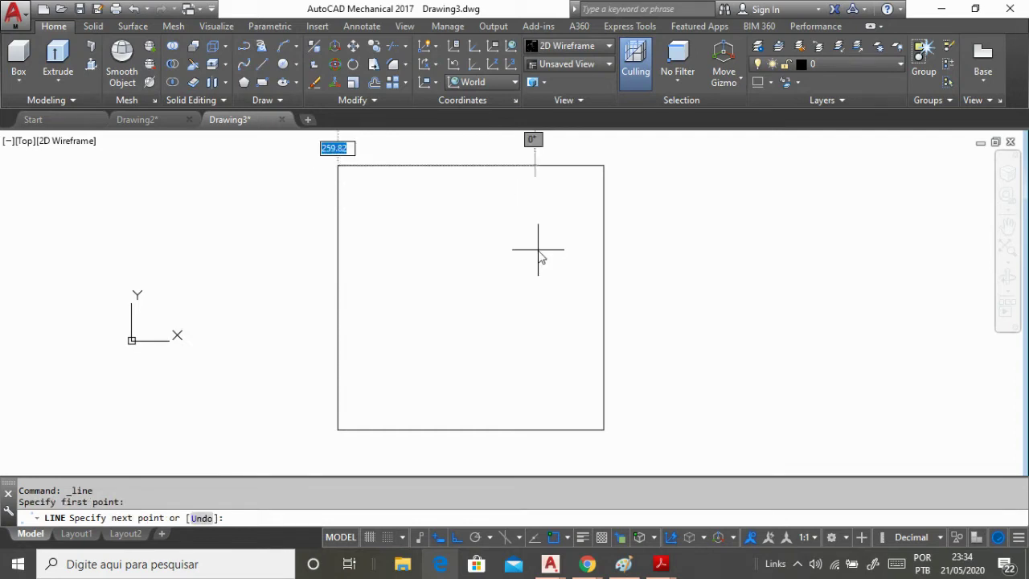
pyautogui.write('50')
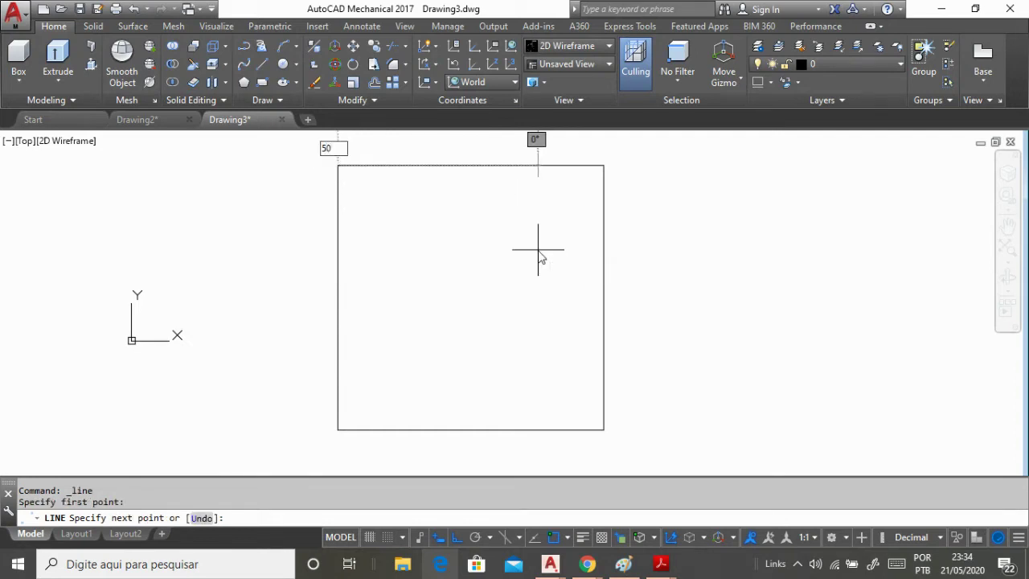
pyautogui.press('Return')
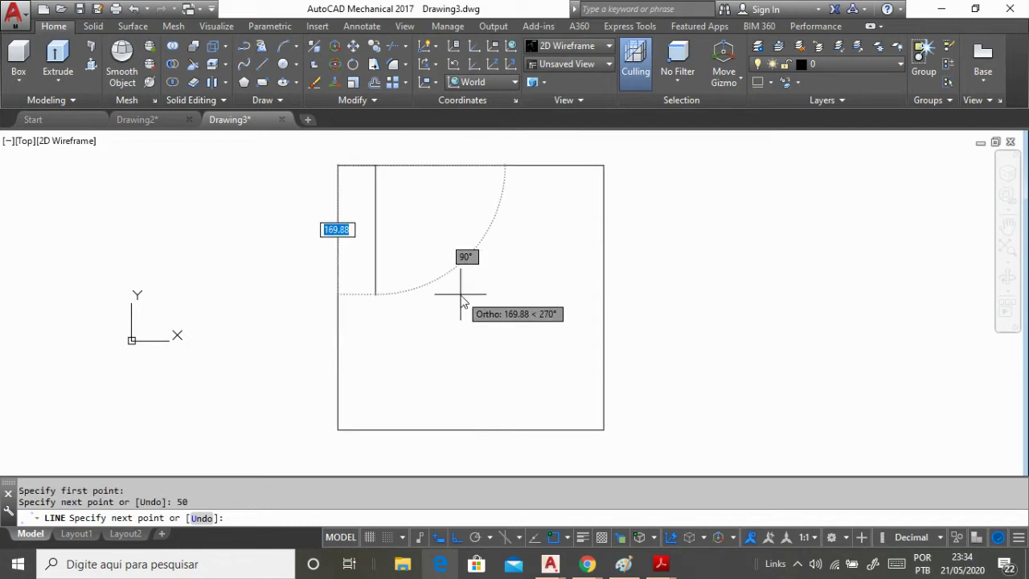
pyautogui.write('50')
pyautogui.press('Return')
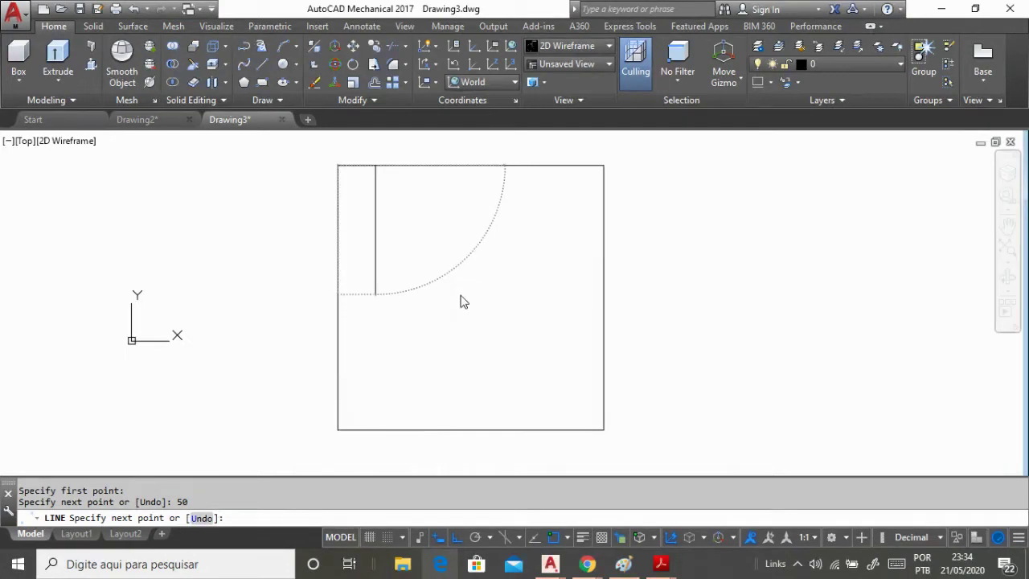
pyautogui.press('Escape')
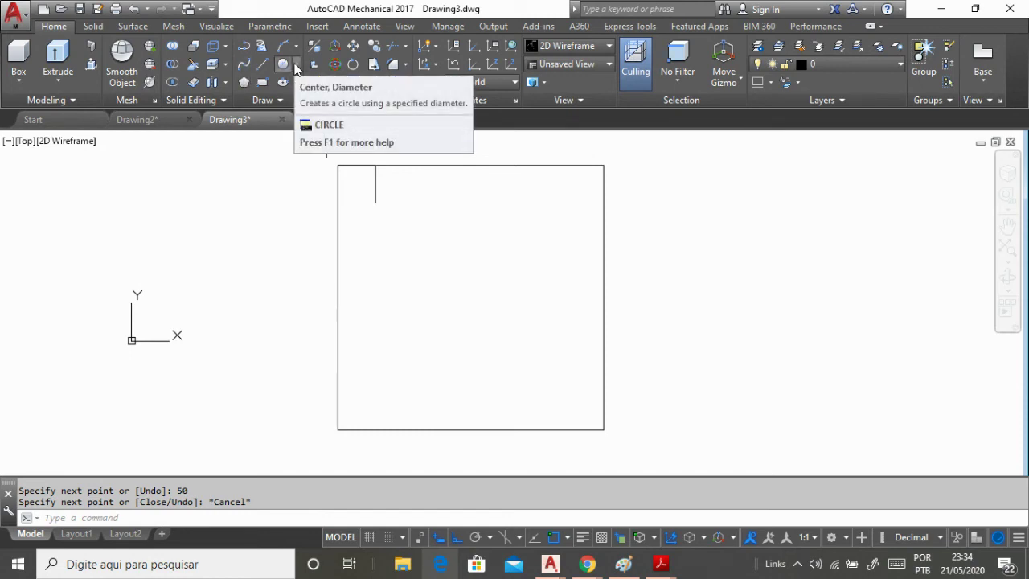
# - Draw a 20.5 mm diameter circle centred on the lower end of the vertical helper line
pyautogui.click(296, 66)
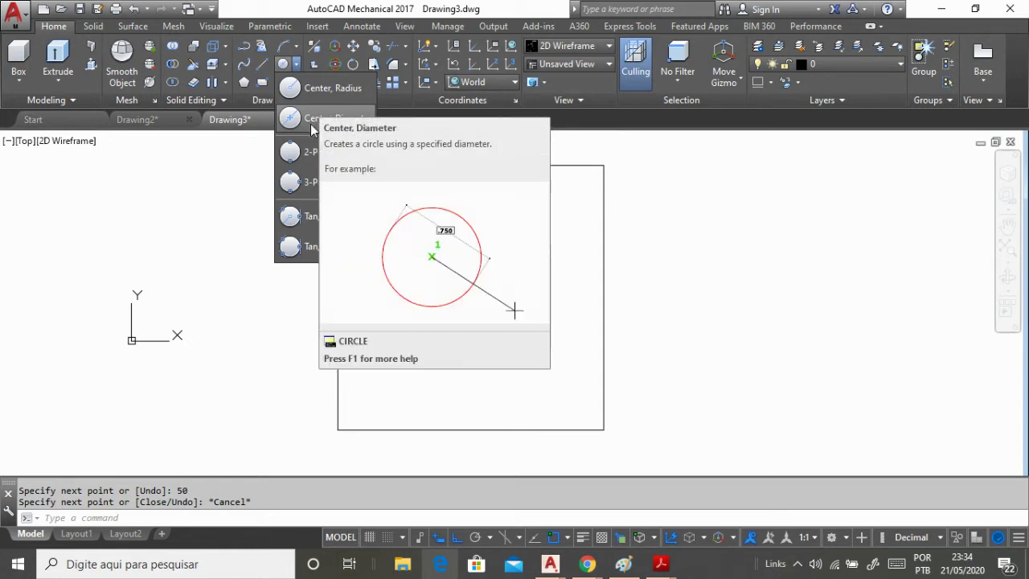
pyautogui.click(338, 120)
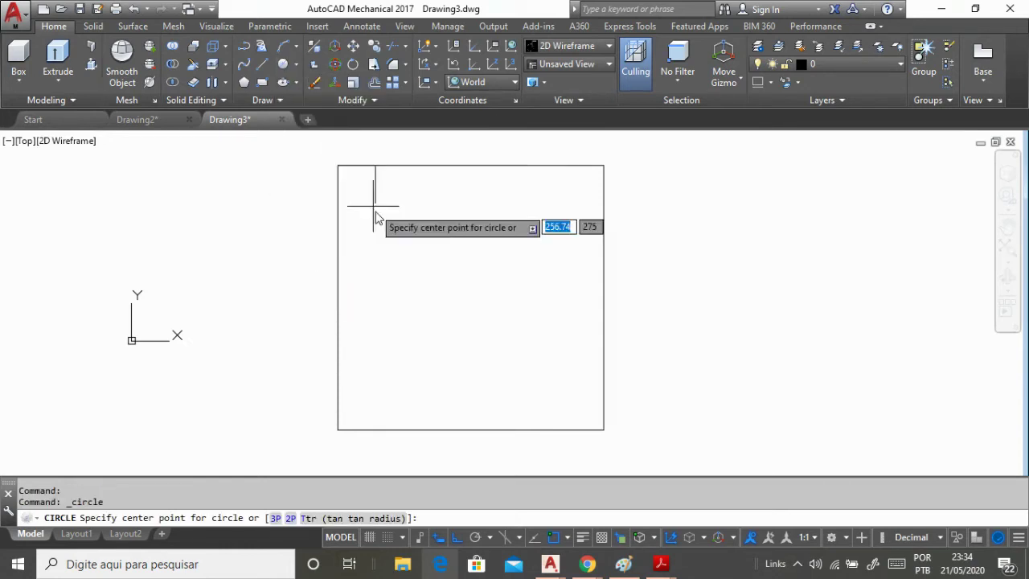
pyautogui.click(375, 203)
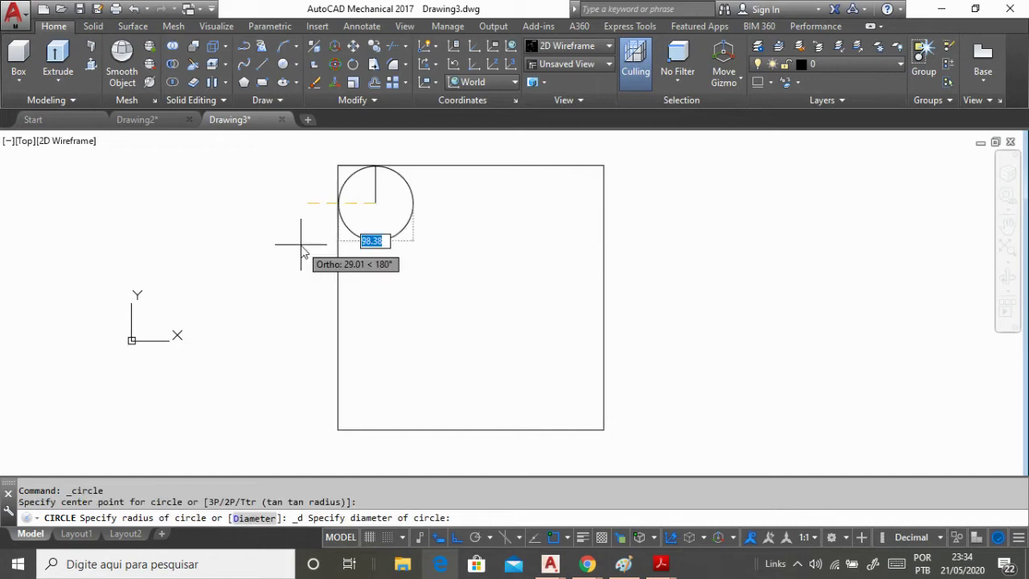
pyautogui.write('20.5')
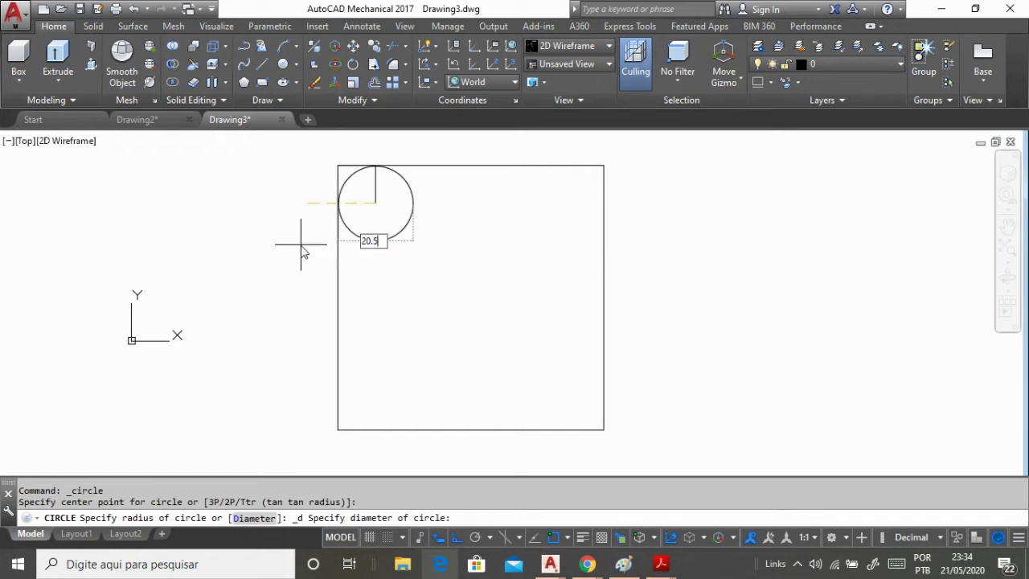
pyautogui.press('Return')
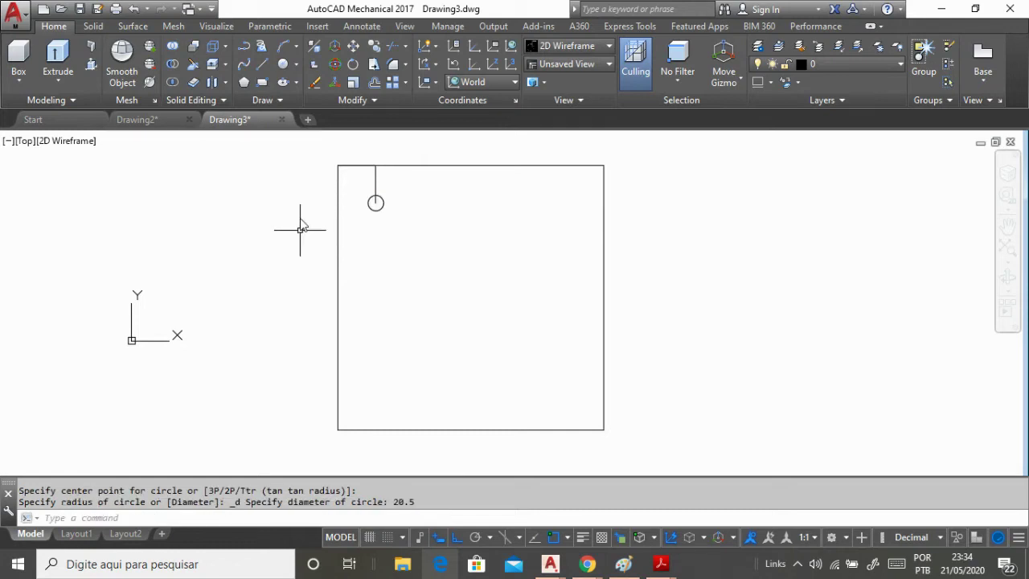
# - Erase the two 50 mm helper lines, keeping the hole circle
pyautogui.click(324, 159)
pyautogui.click(427, 183)
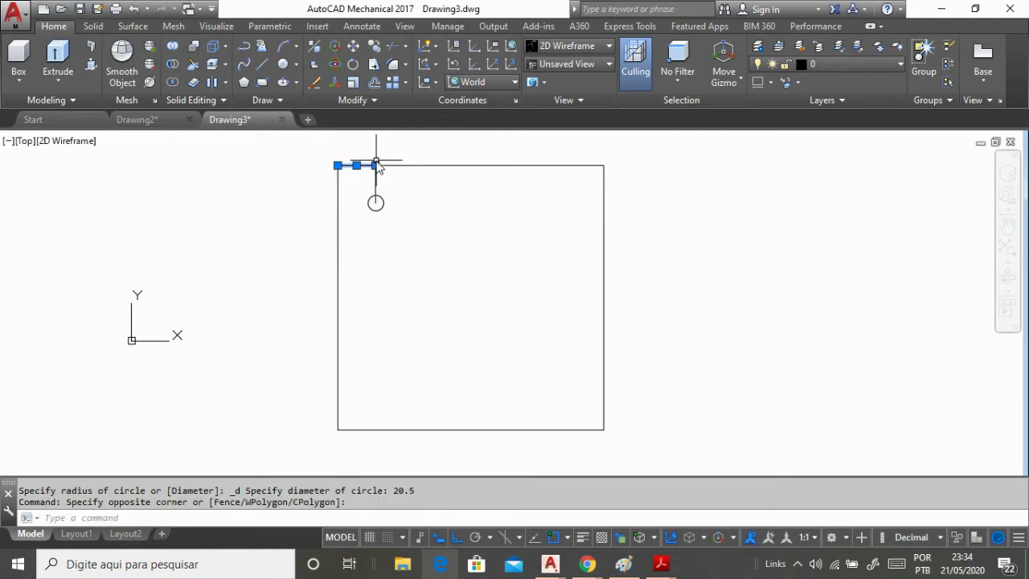
pyautogui.click(376, 184)
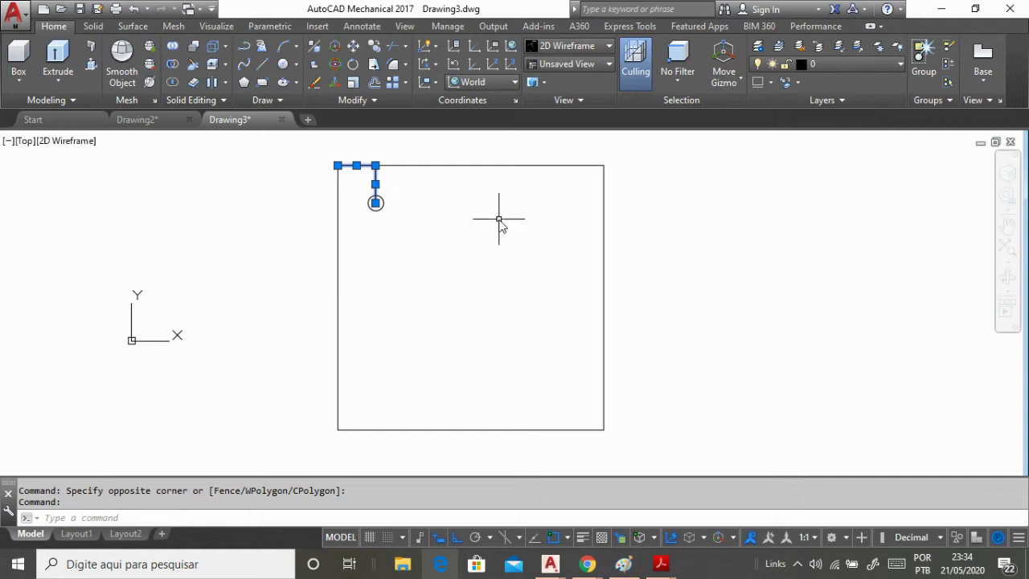
pyautogui.press('Delete')
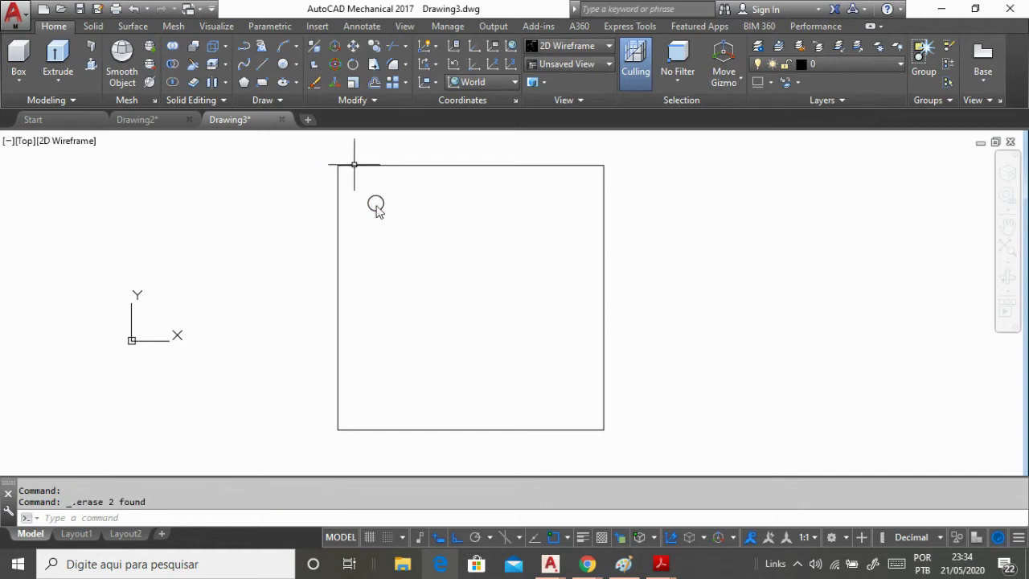
# - Mirror the hole circle about the plate's vertical centreline through the top edge's midpoint, keeping the original
pyautogui.write('MI')
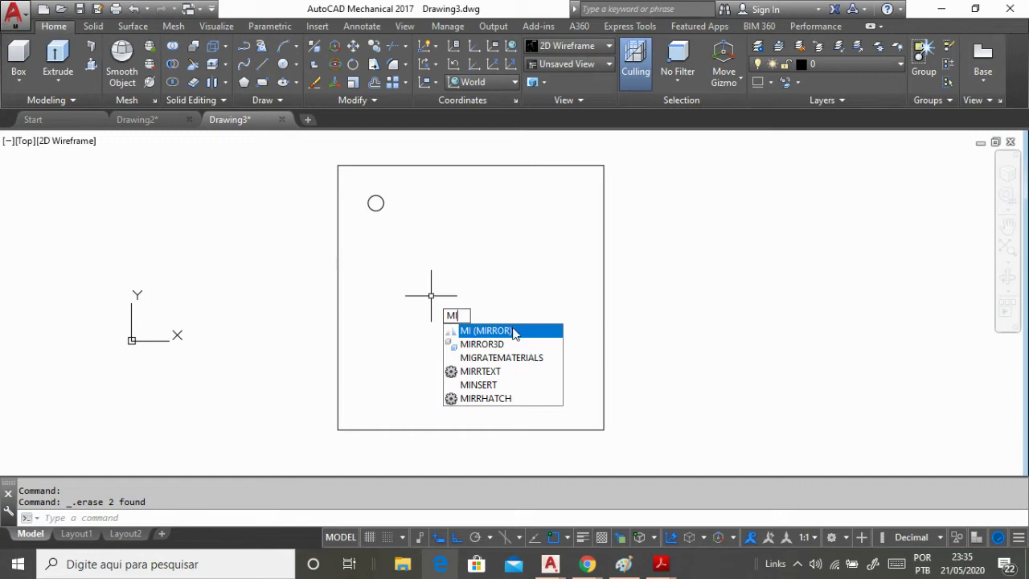
pyautogui.press('Return')
pyautogui.click(389, 214)
pyautogui.click(349, 167)
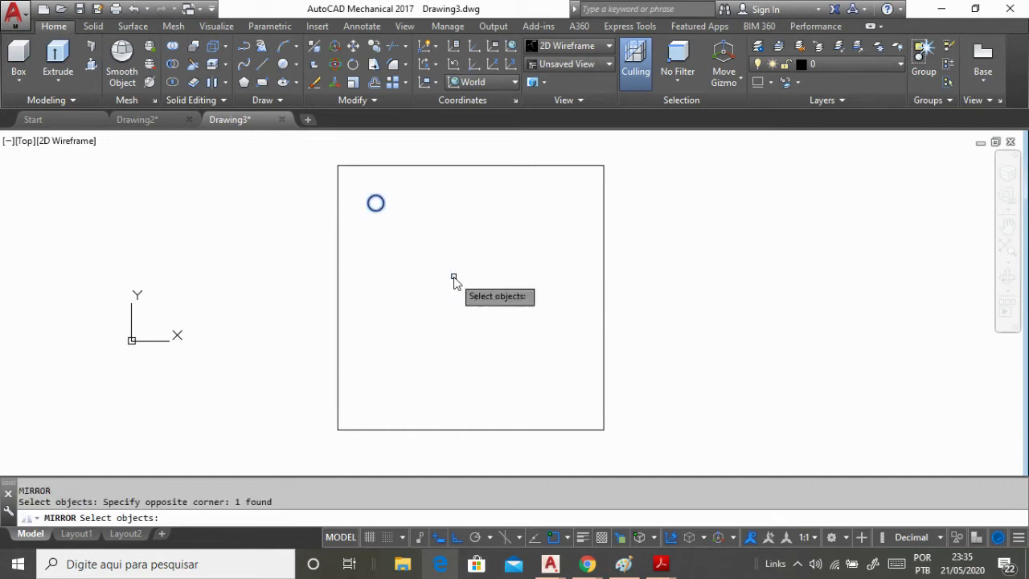
pyautogui.press('Return')
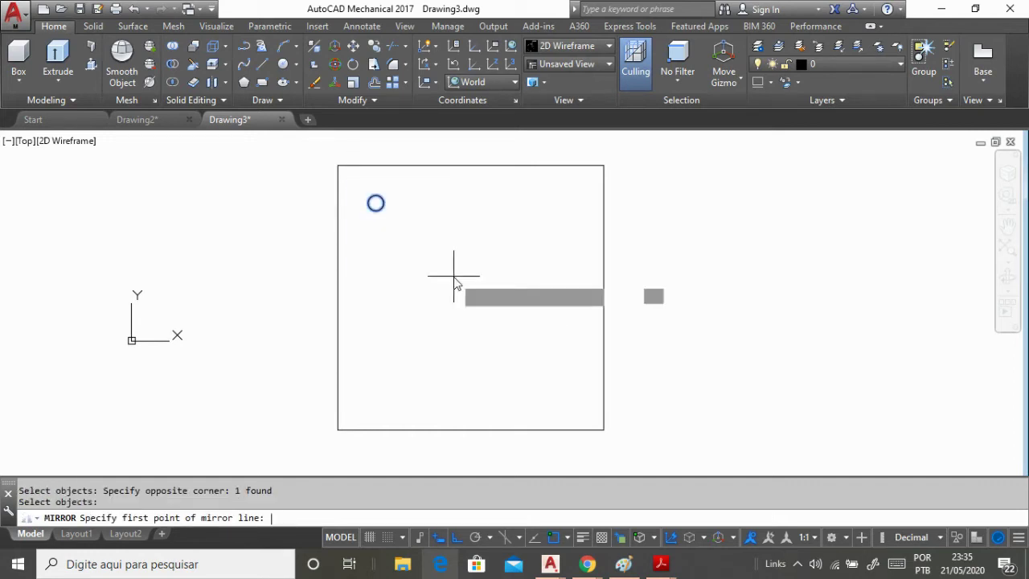
pyautogui.click(470, 166)
pyautogui.click(472, 346)
pyautogui.press('Return')
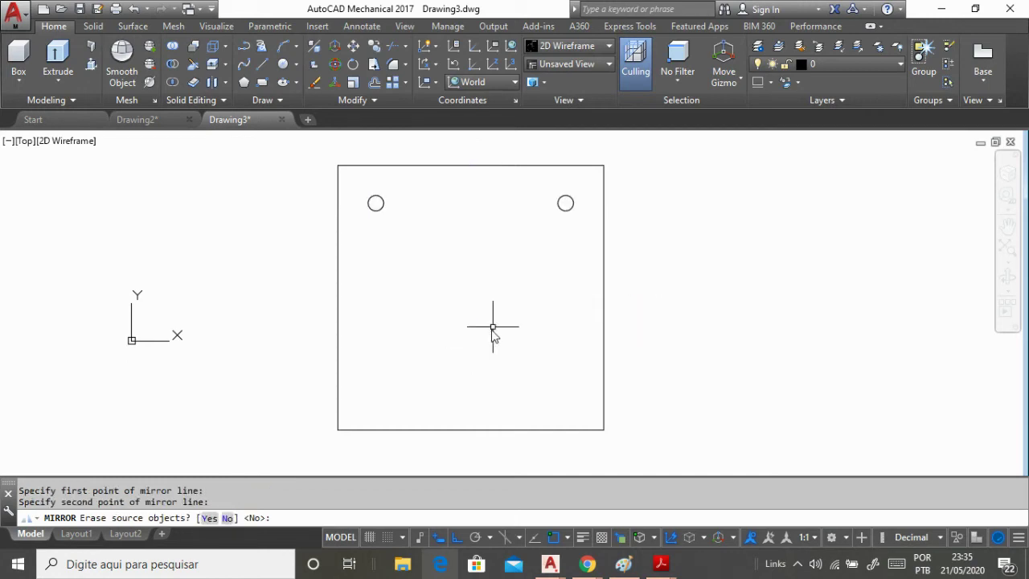
# - Mirror both upper hole circles about the plate's horizontal centreline through the left edge's midpoint, keeping the originals
pyautogui.press('Return')
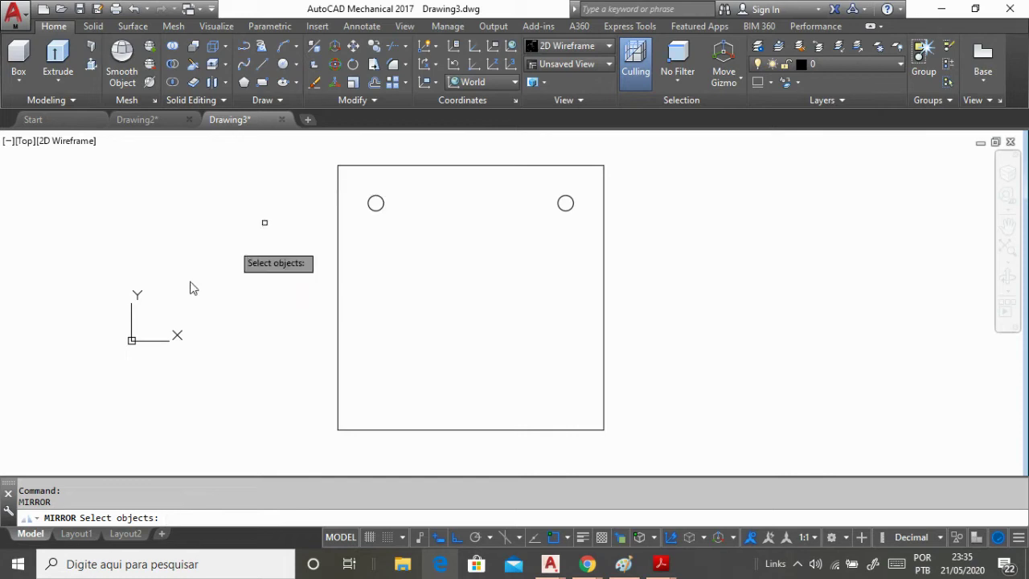
pyautogui.click(349, 181)
pyautogui.click(599, 256)
pyautogui.press('Return')
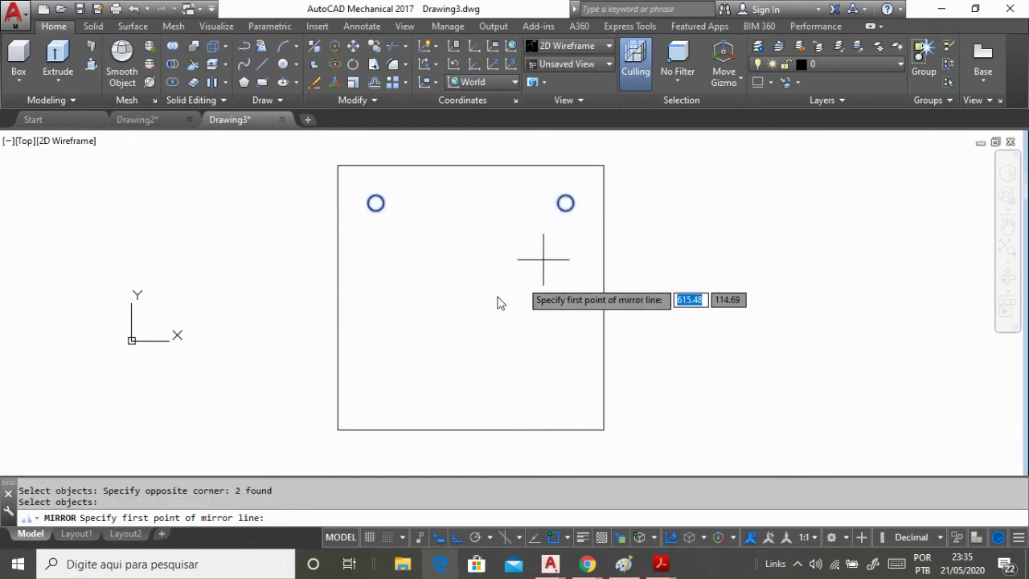
pyautogui.click(338, 297)
pyautogui.click(673, 304)
pyautogui.press('Return')
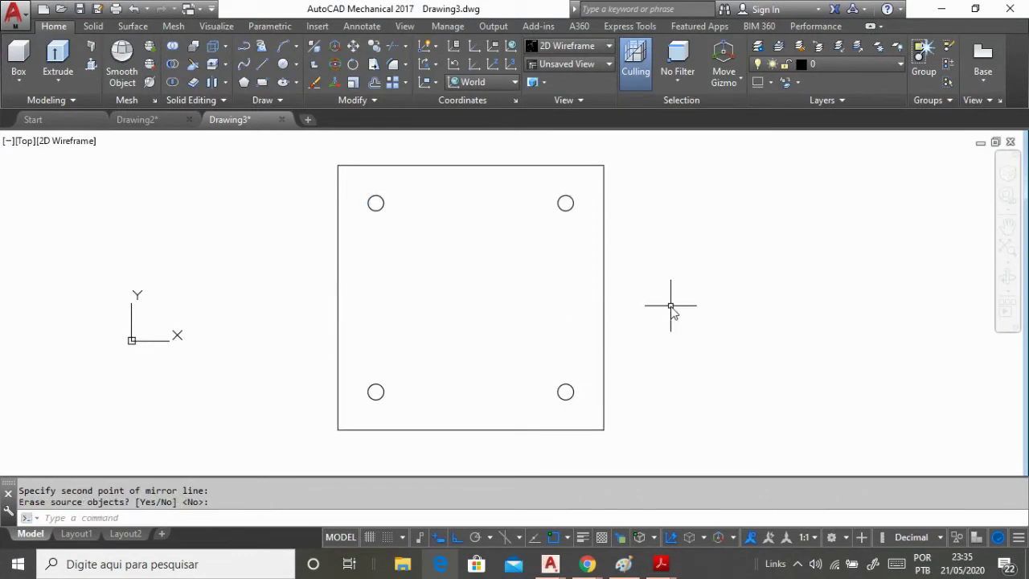
pyautogui.scroll(-3, 581, 224)
pyautogui.scroll(3, 582, 224)
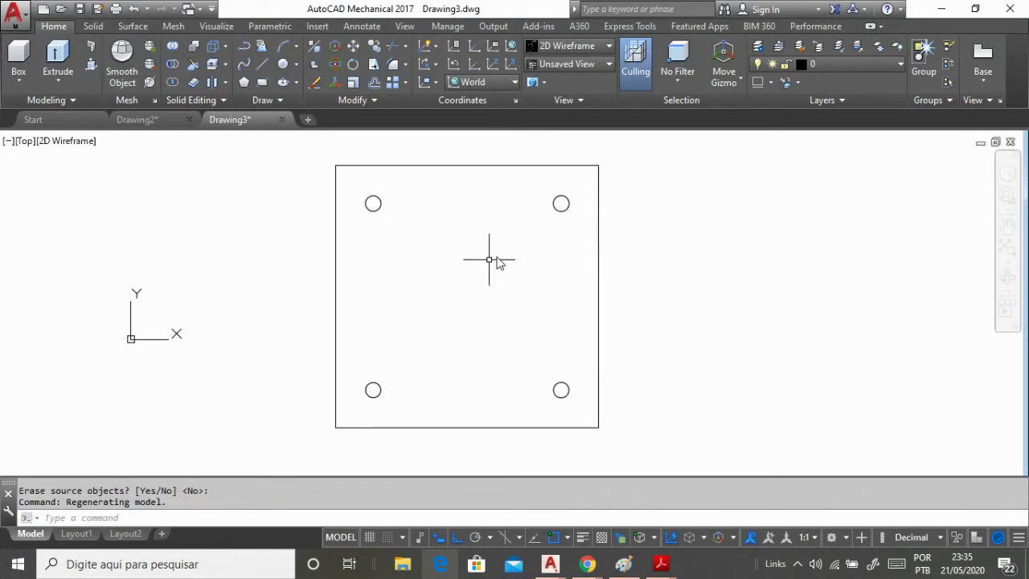
pyautogui.scroll(-2, 392, 293)
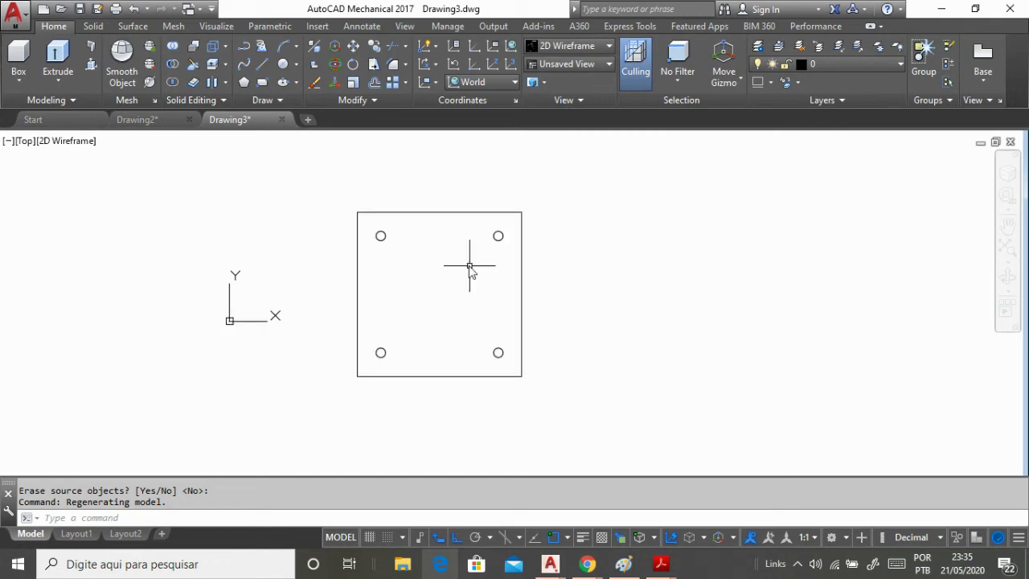
pyautogui.scroll(2, 478, 309)
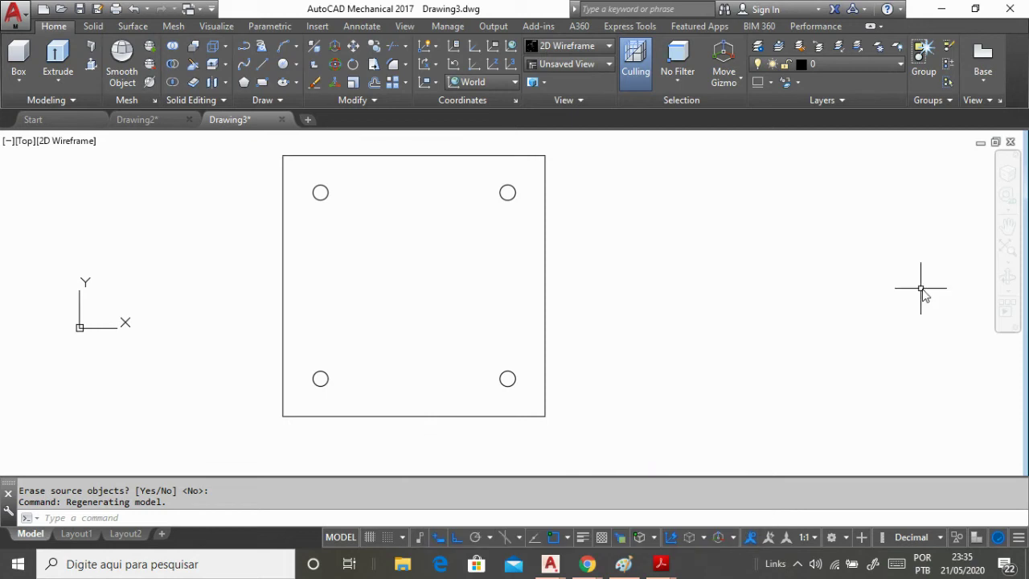
# - Extrude the rectangular plate outline upward by 12.5 mm into a solid
pyautogui.click(1006, 277)
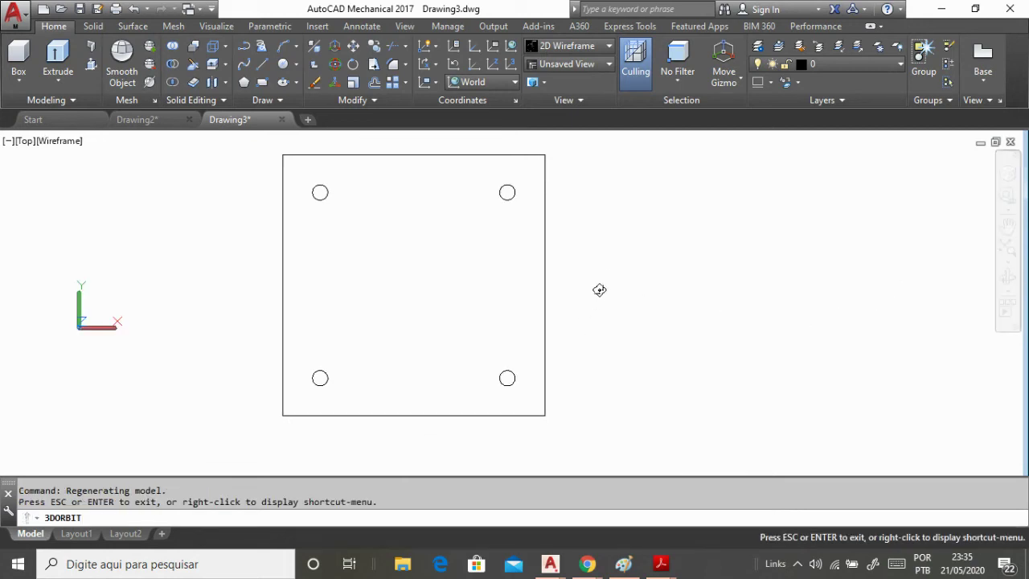
pyautogui.moveTo(600, 290); pyautogui.dragTo(482, 369)
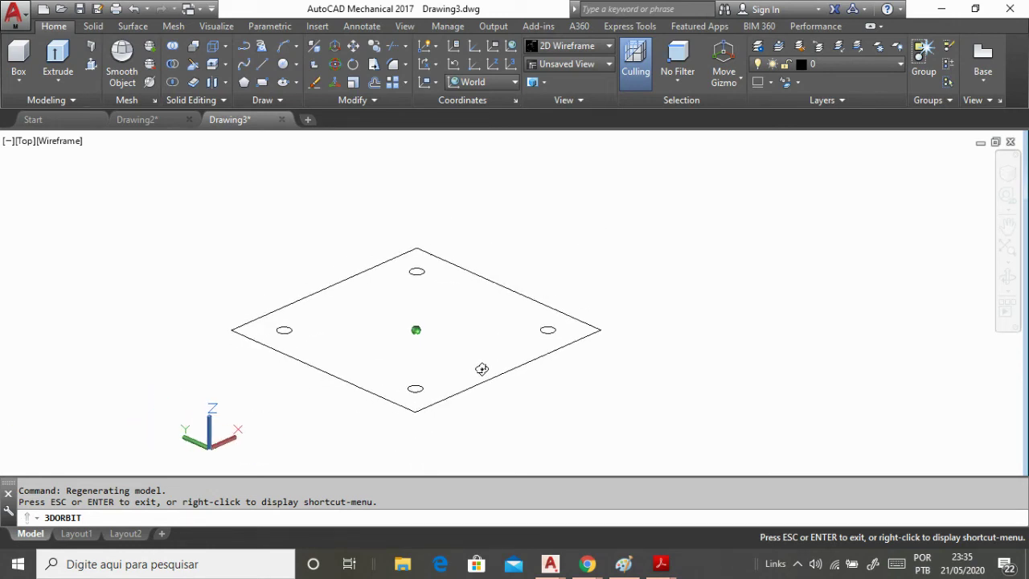
pyautogui.scroll(4, 407, 427)
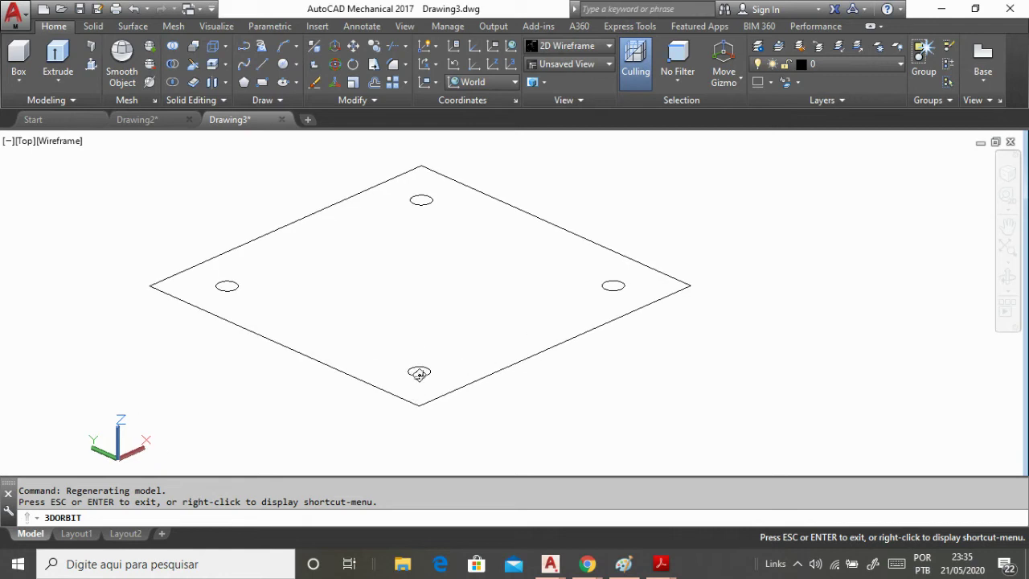
pyautogui.press('Escape')
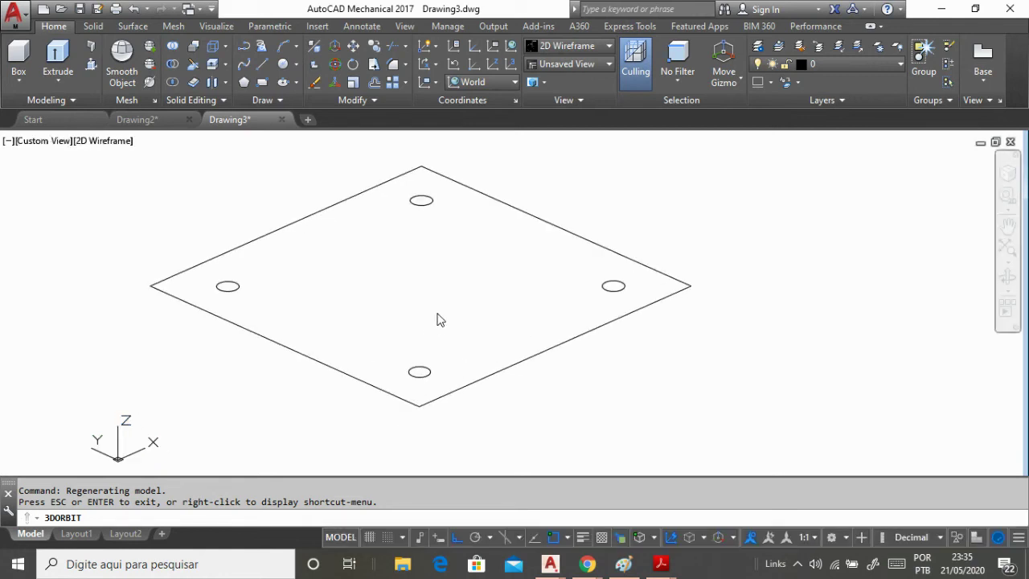
pyautogui.click(61, 53)
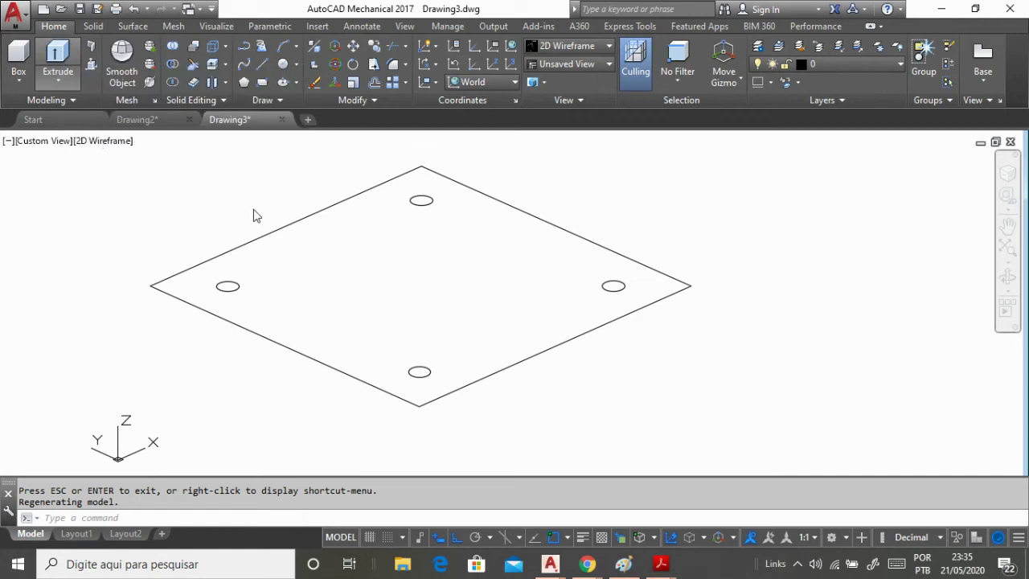
pyautogui.click(296, 223)
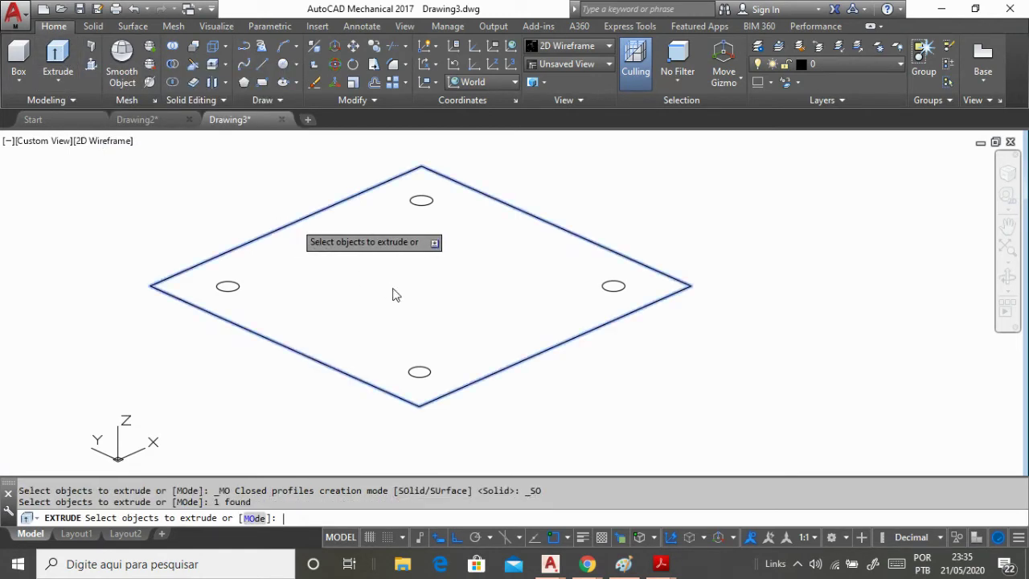
pyautogui.press('Return')
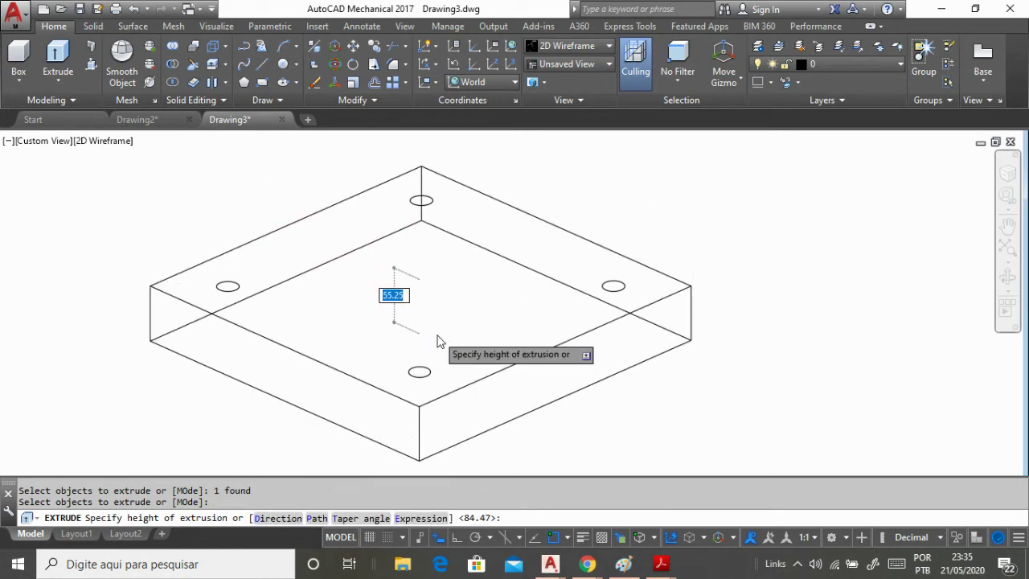
pyautogui.scroll(-3, 438, 342)
pyautogui.scroll(2, 398, 306)
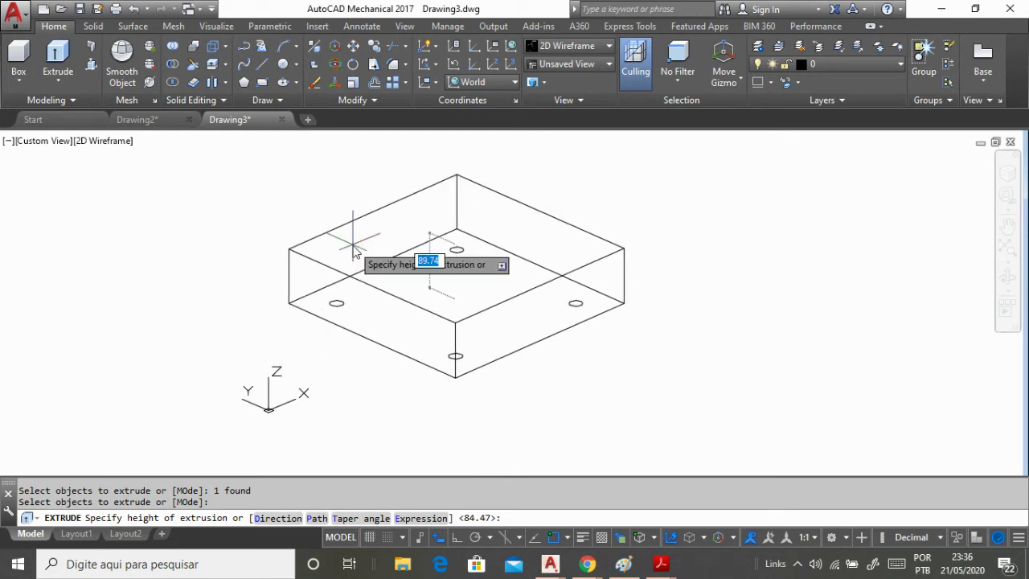
pyautogui.write('12.5')
pyautogui.press('Return')
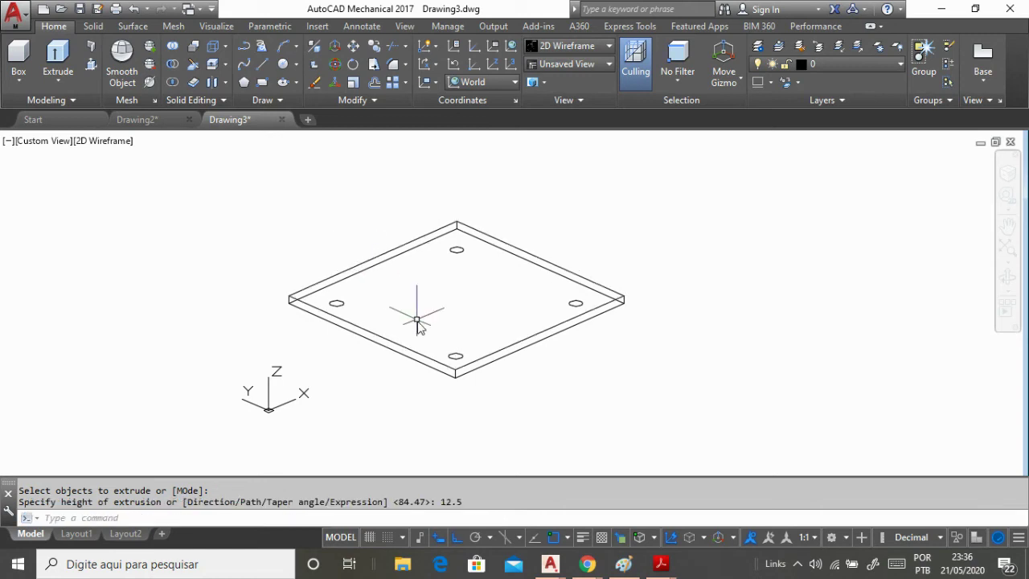
# - Extrude the four hole circles upward into cylinders that extend well above the plate's top face
pyautogui.scroll(2, 426, 281)
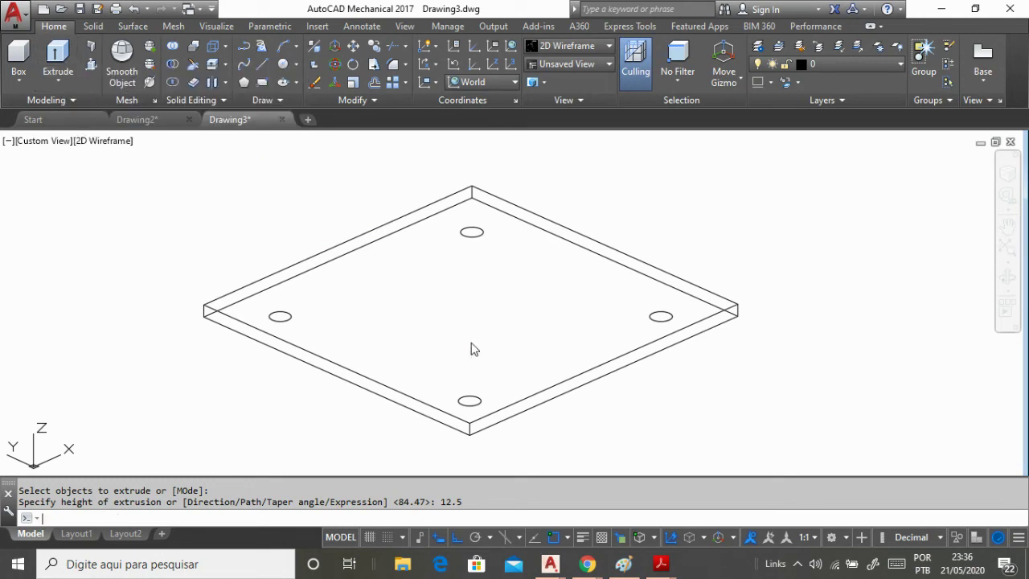
pyautogui.press('Return')
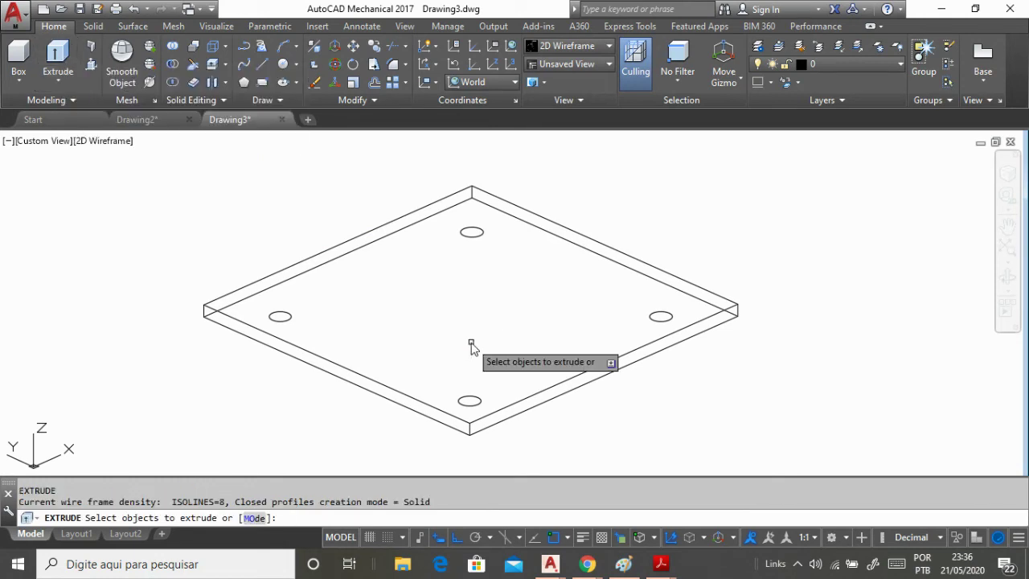
pyautogui.click(397, 175)
pyautogui.click(563, 283)
pyautogui.click(239, 251)
pyautogui.click(326, 362)
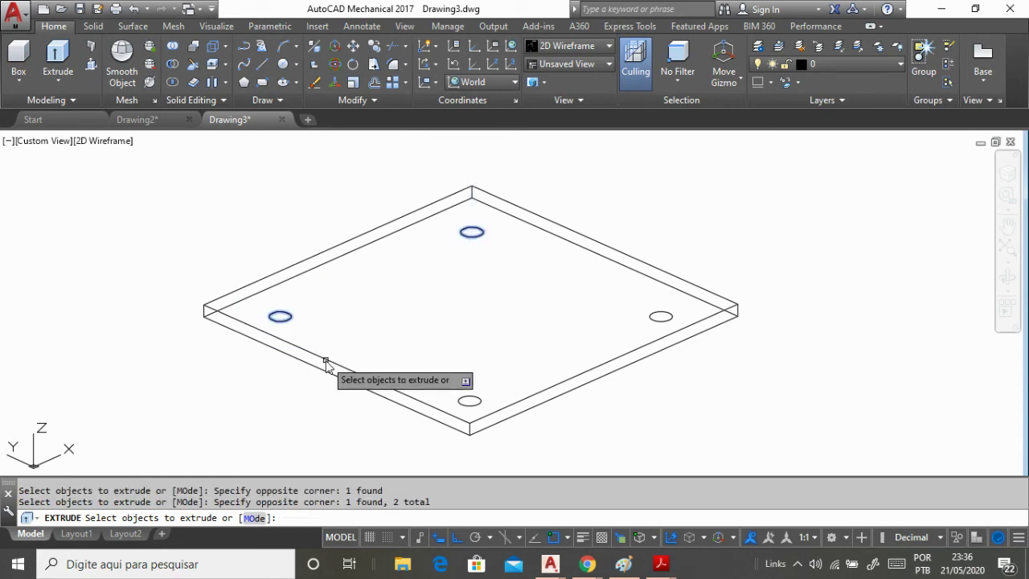
pyautogui.click(392, 339)
pyautogui.click(543, 469)
pyautogui.click(597, 282)
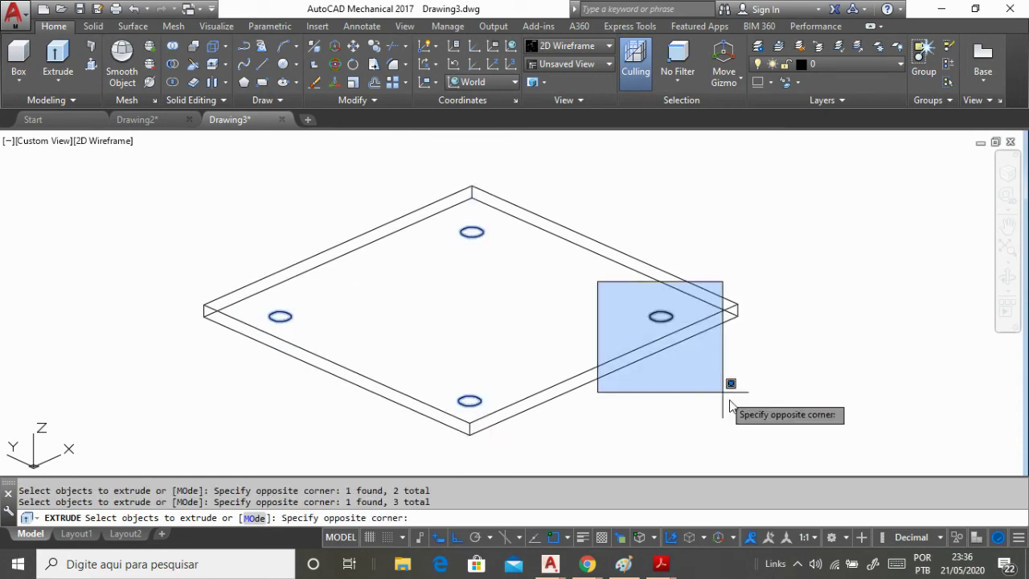
pyautogui.click(730, 402)
pyautogui.press('Return')
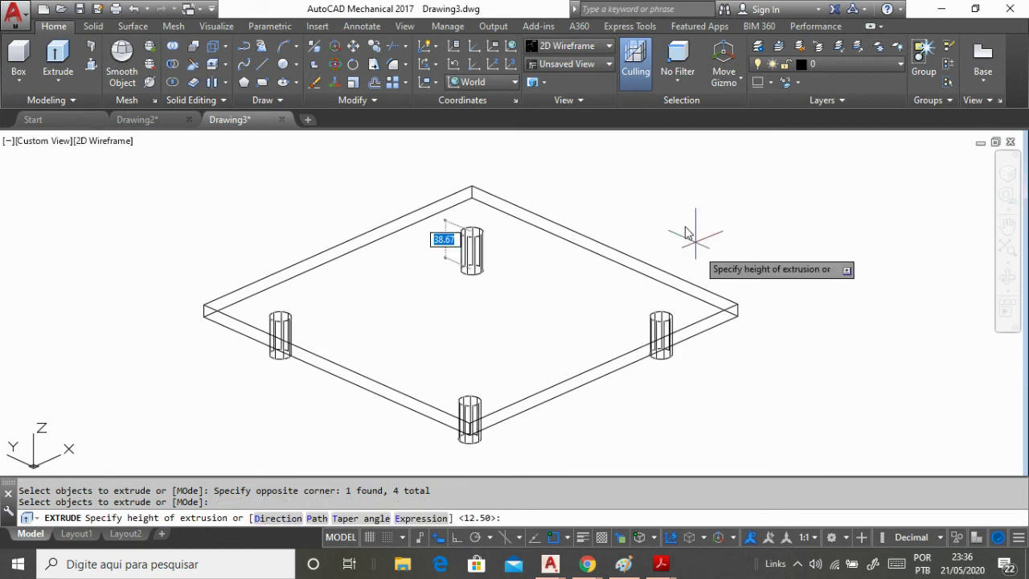
pyautogui.press('Return')
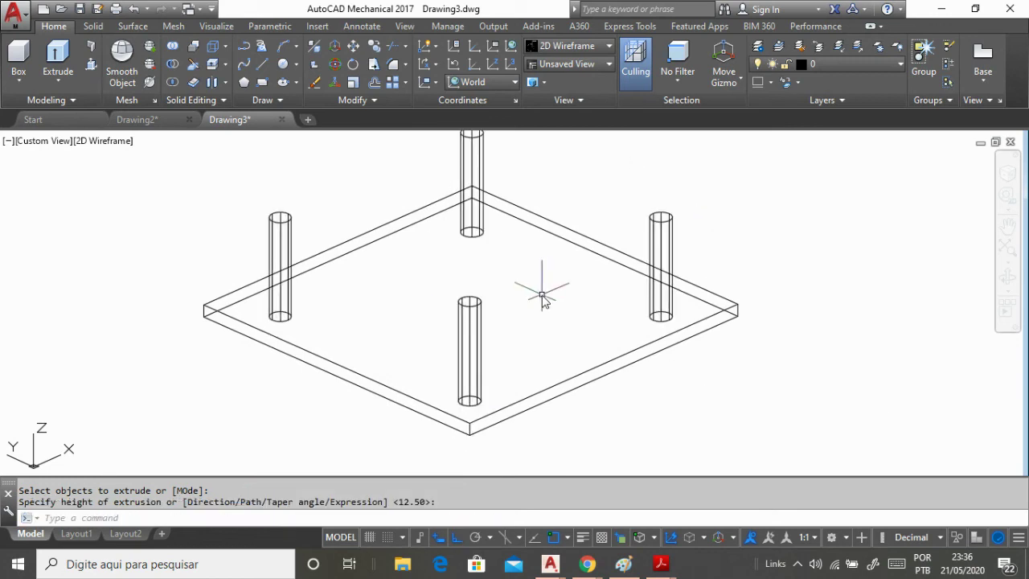
# - Subtract the four cylinders from the plate solid to cut the through holes
pyautogui.write('SUBTRACT')
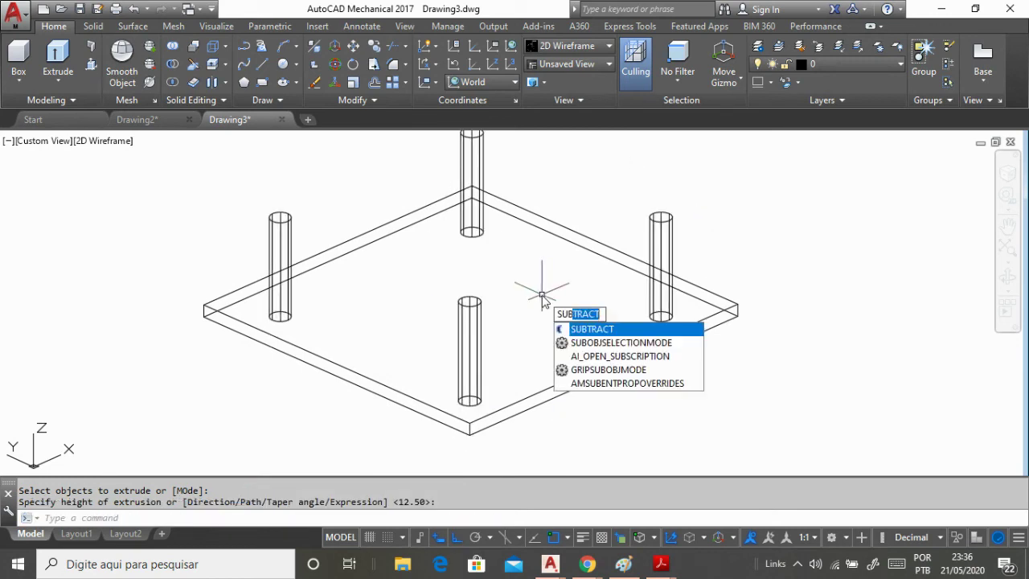
pyautogui.click(627, 330)
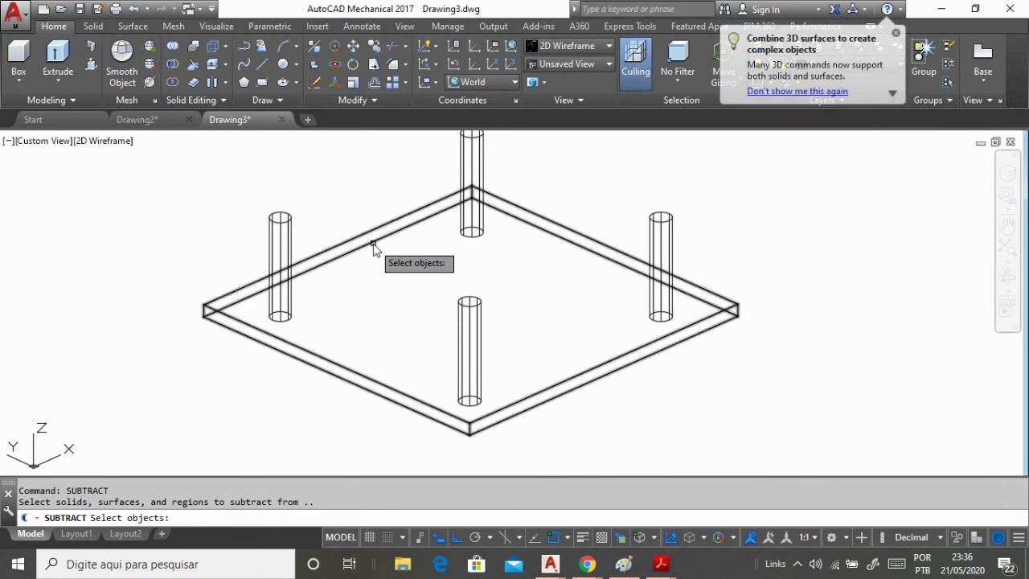
pyautogui.click(374, 243)
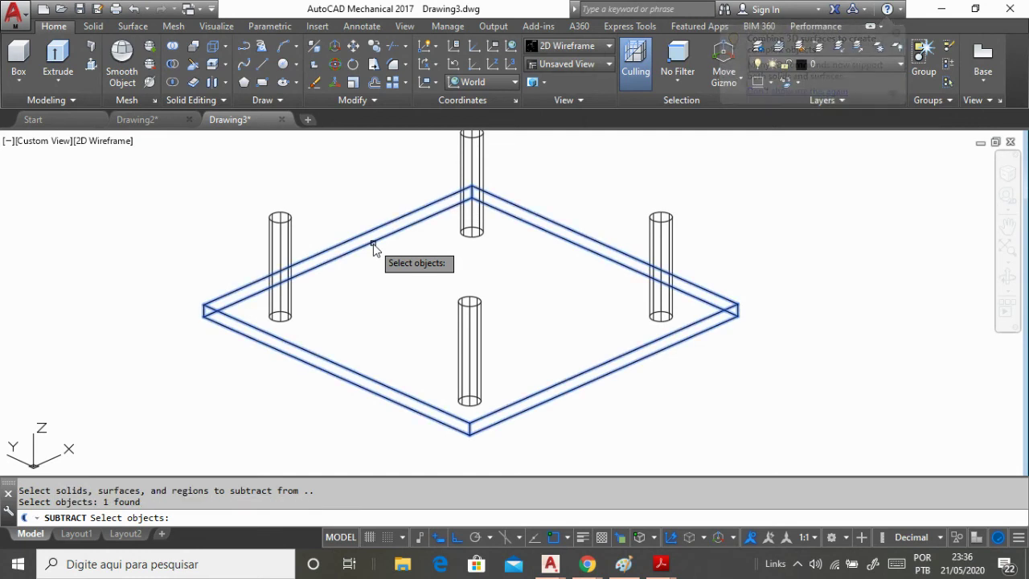
pyautogui.press('Return')
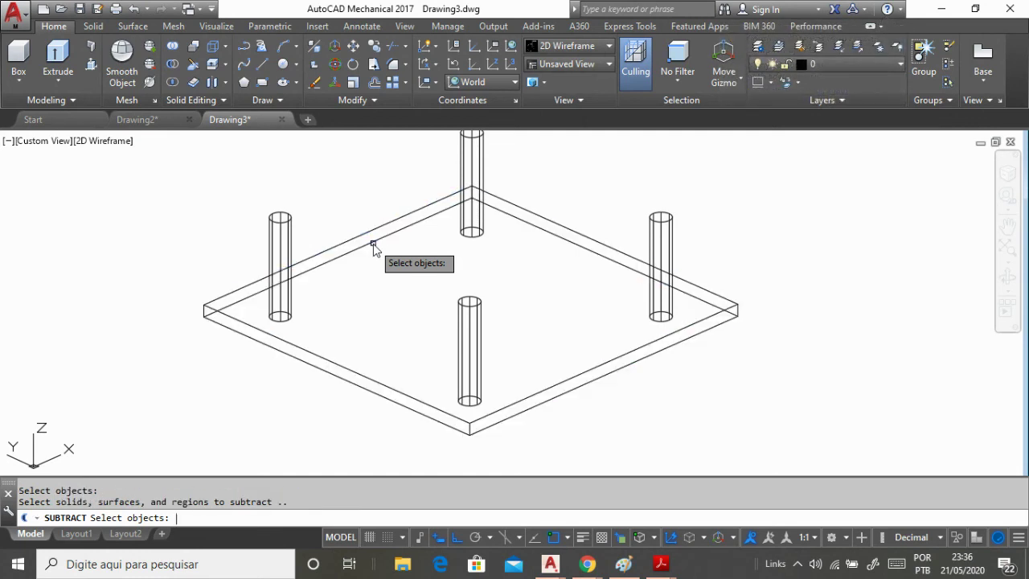
pyautogui.click(471, 160)
pyautogui.click(292, 230)
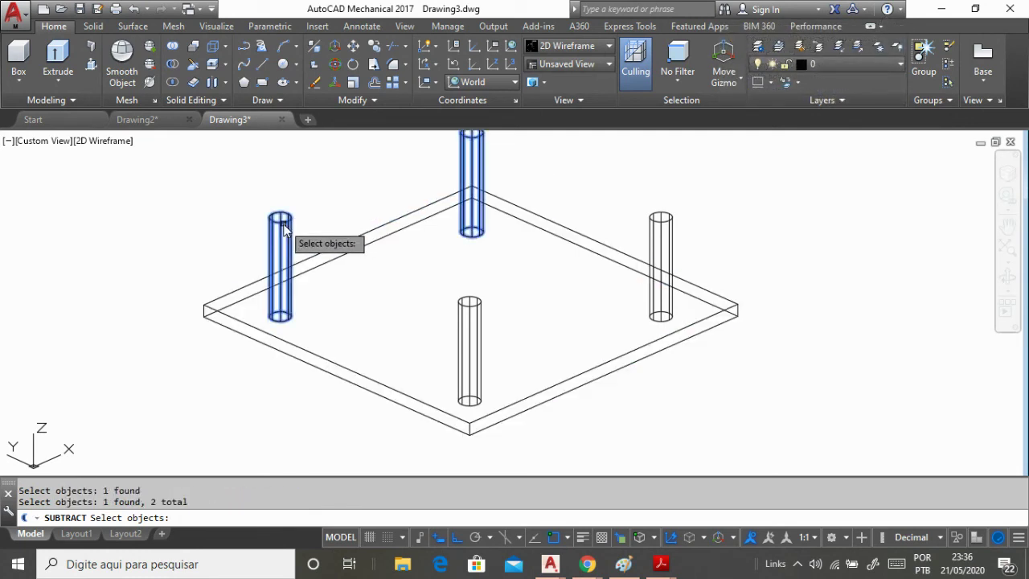
pyautogui.click(468, 312)
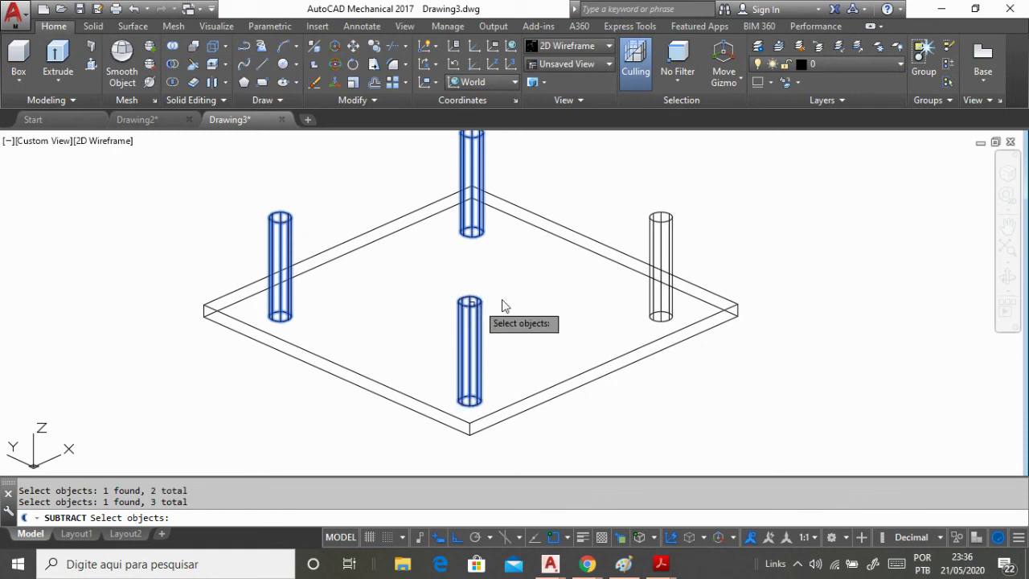
pyautogui.click(659, 229)
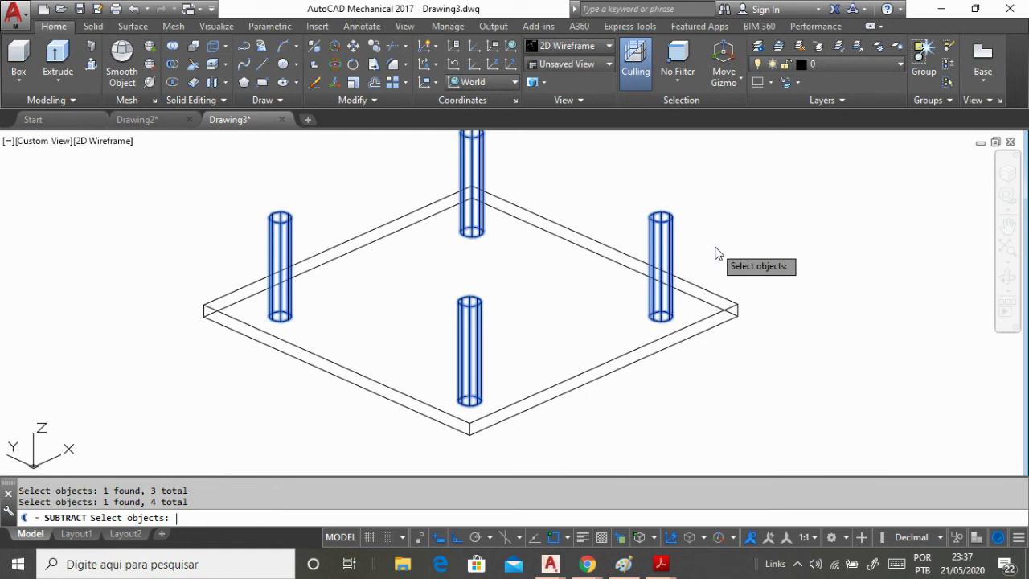
pyautogui.press('Return')
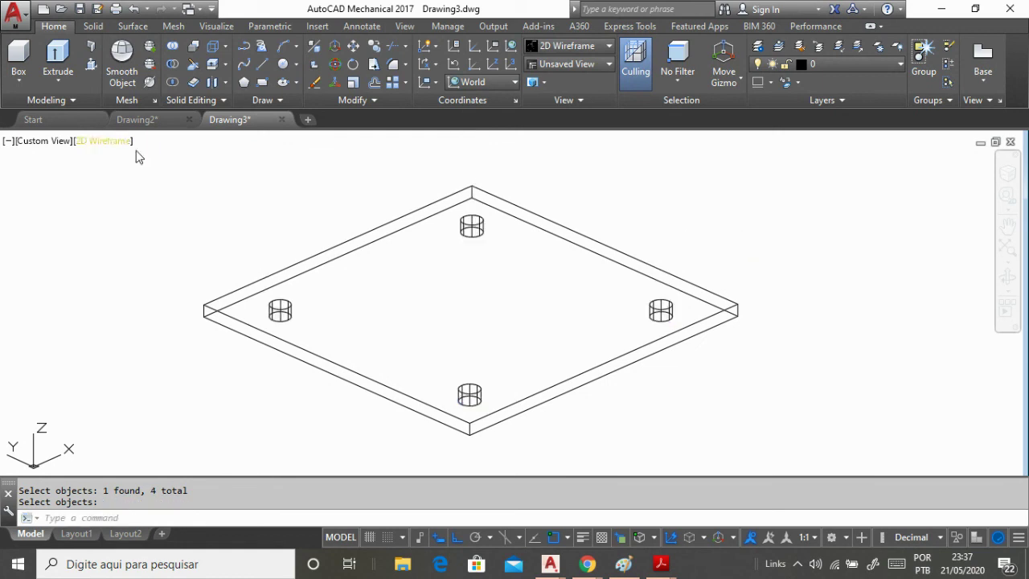
# - Display the model in the Conceptual visual style and orbit it to view the drilled plate more from above
pyautogui.click(111, 143)
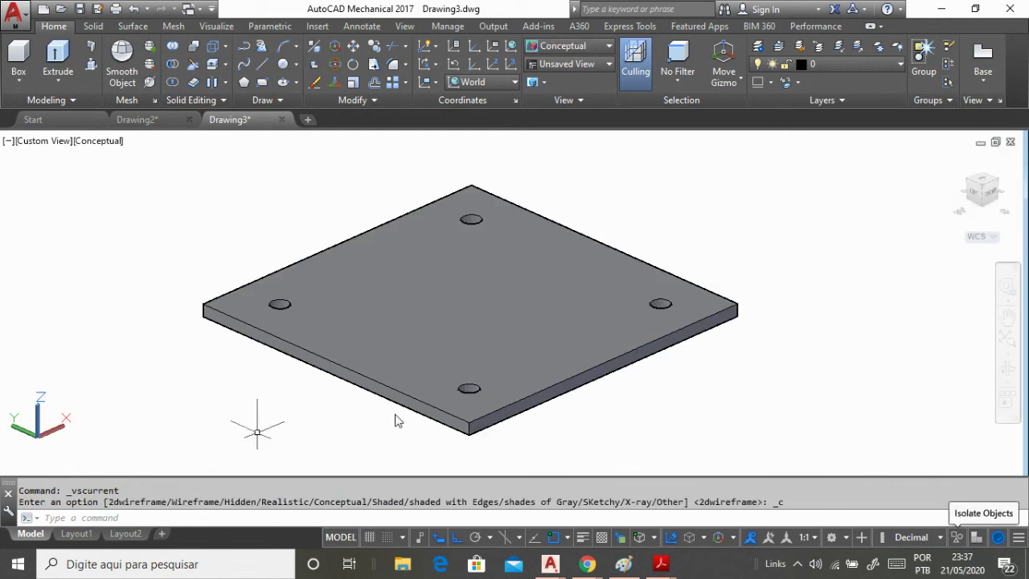
pyautogui.click(1008, 366)
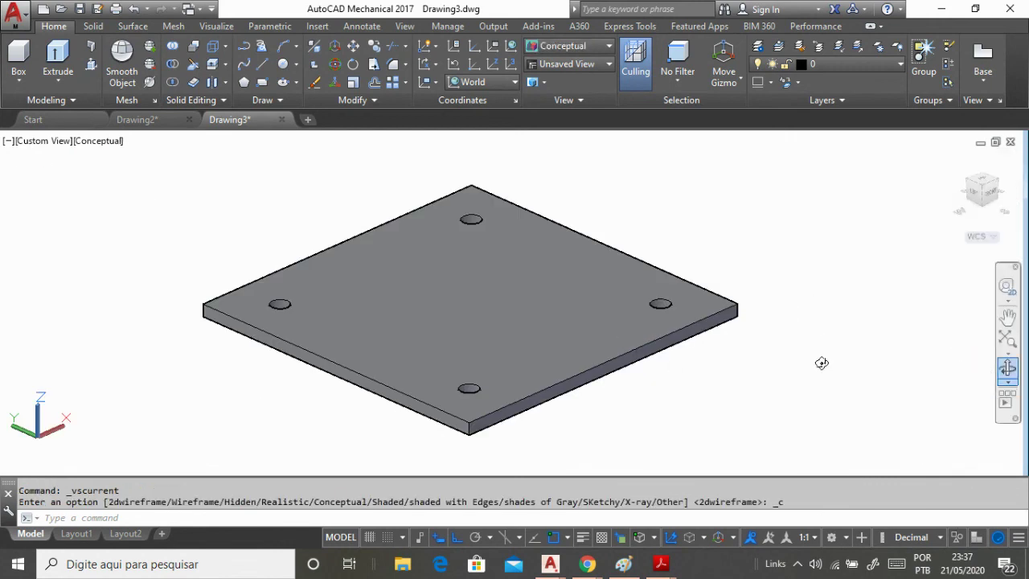
pyautogui.moveTo(545, 319); pyautogui.dragTo(557, 363)
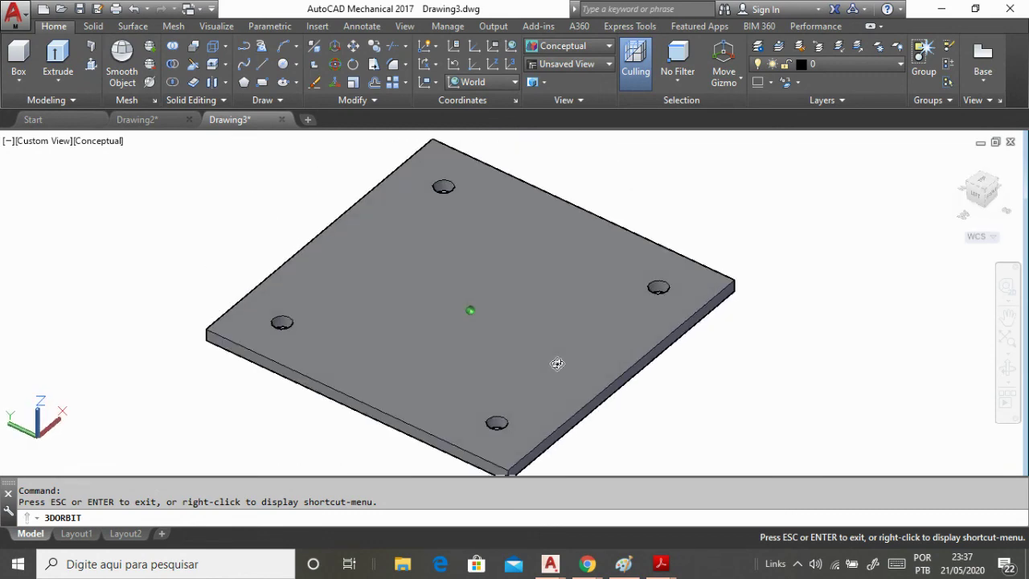
pyautogui.press('Escape')
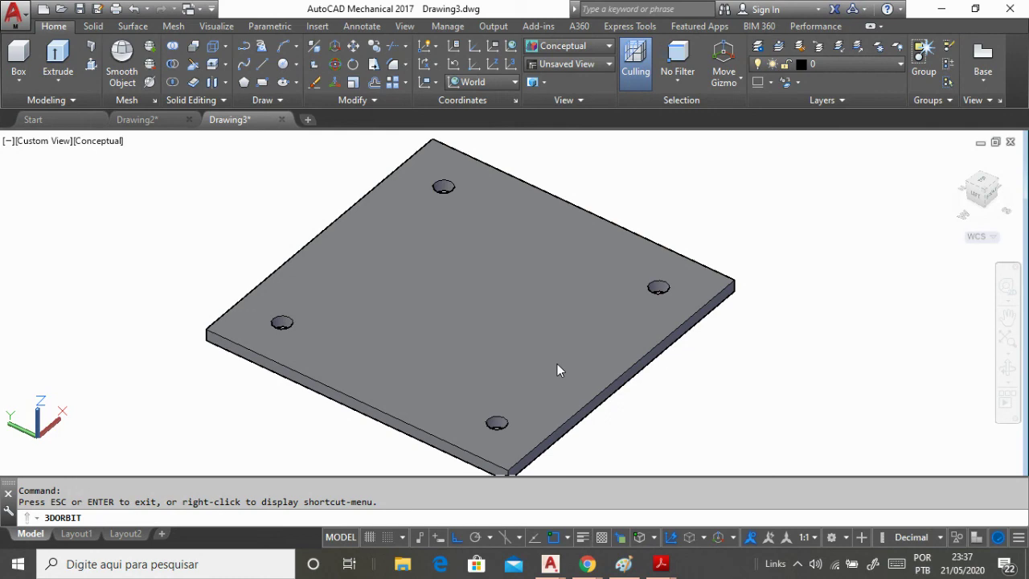
pyautogui.moveTo(589, 565)
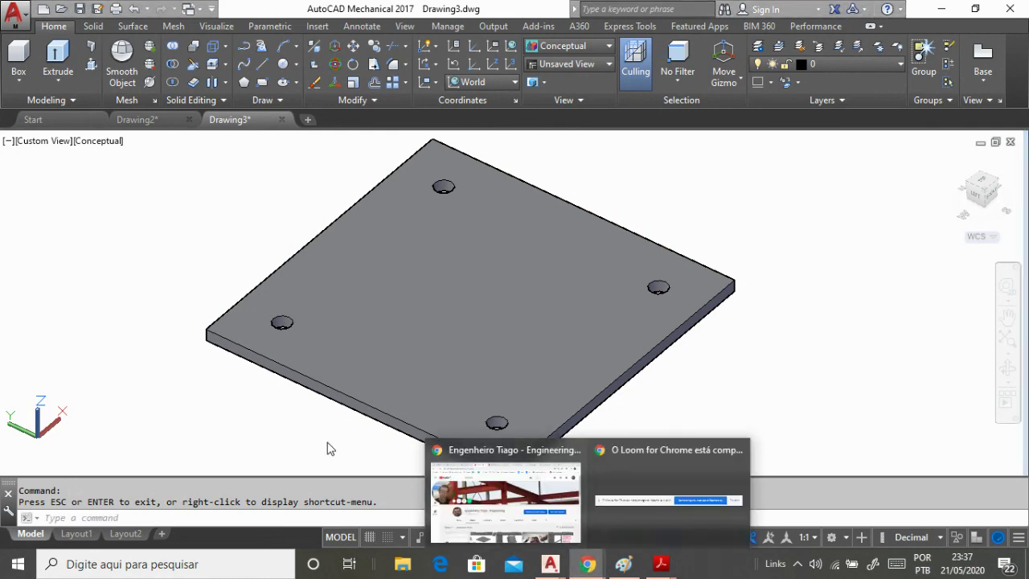